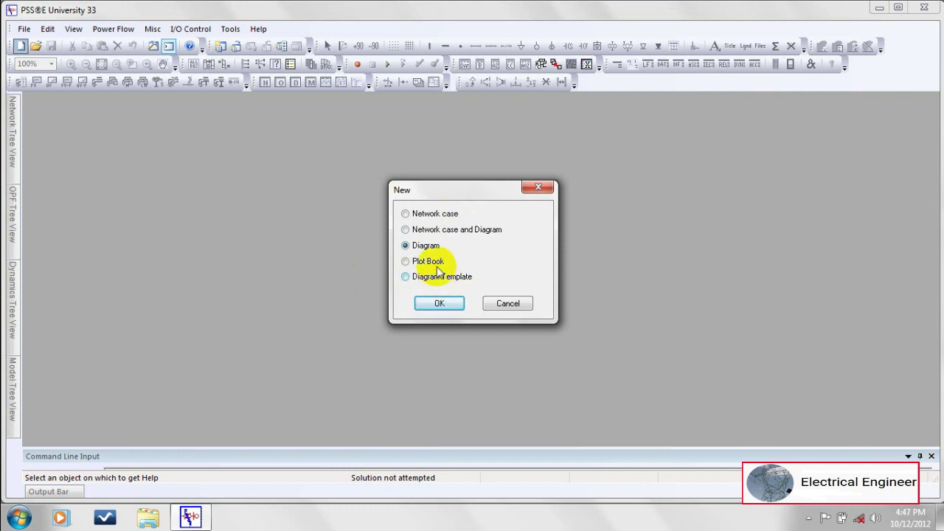
Create a new network case and diagram with transformer ratings in MVA and non-transformer branch ratings in Current expressed as MVA
left_click(432, 230)
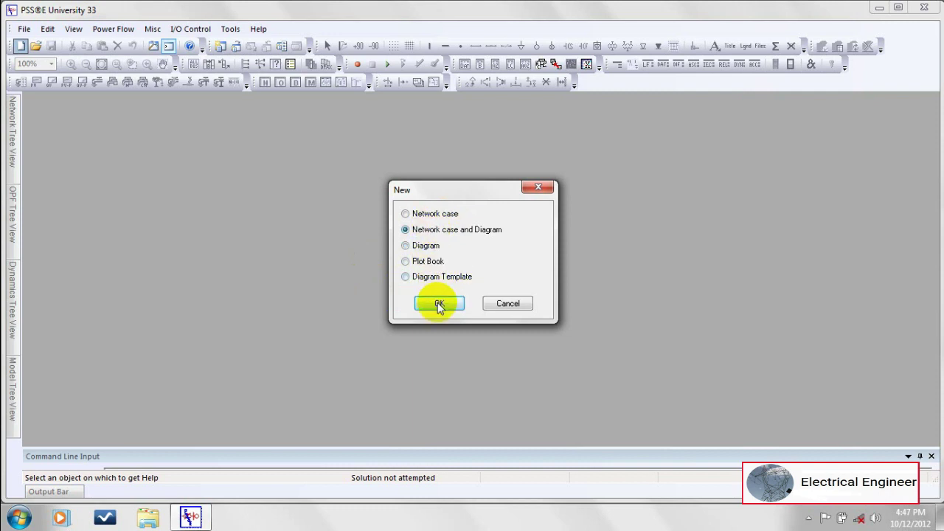
left_click(437, 303)
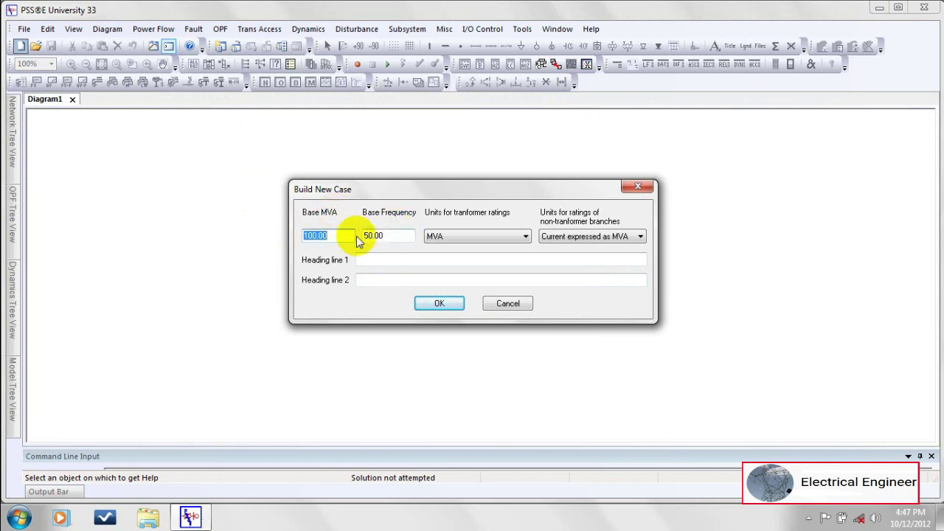
left_click(468, 237)
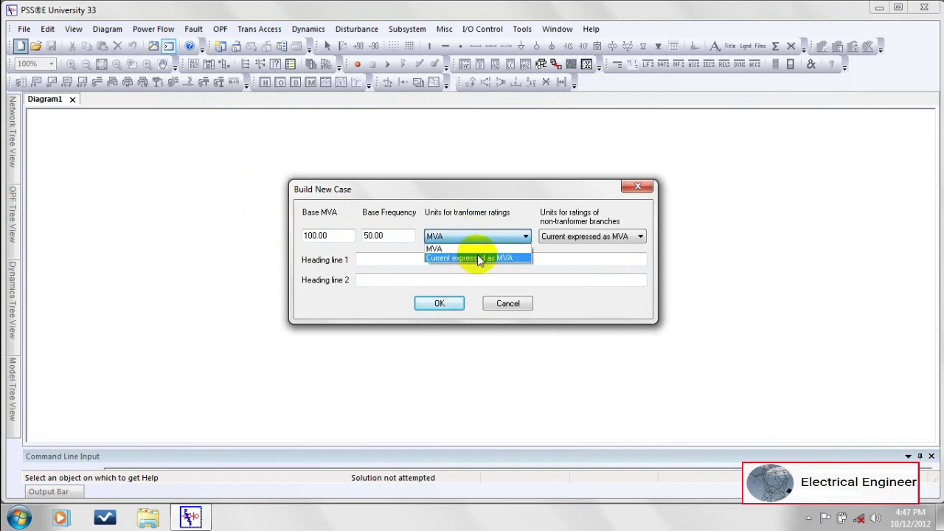
left_click(455, 244)
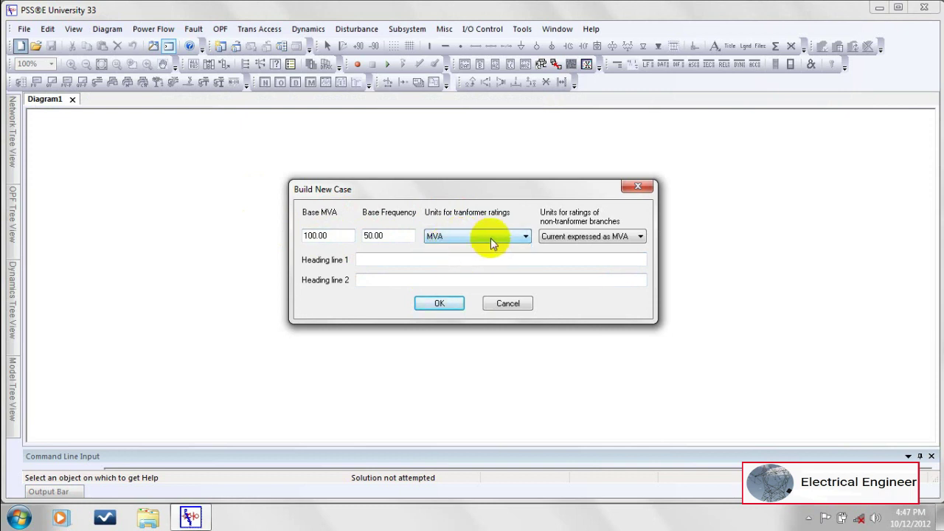
left_click(566, 238)
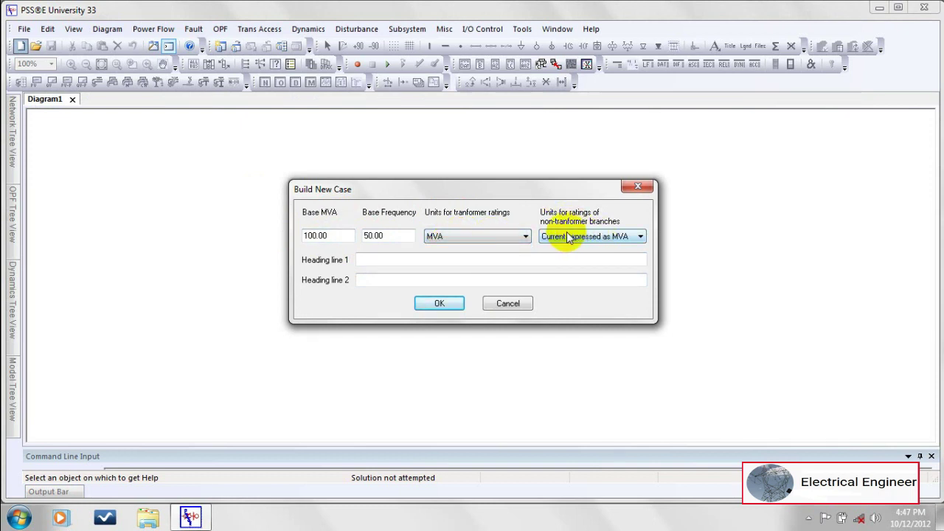
left_click(577, 245)
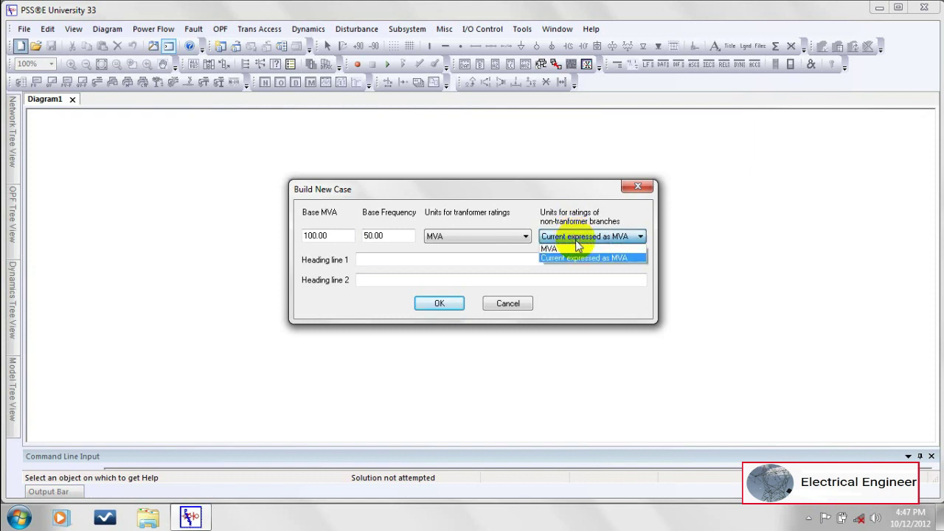
left_click(580, 257)
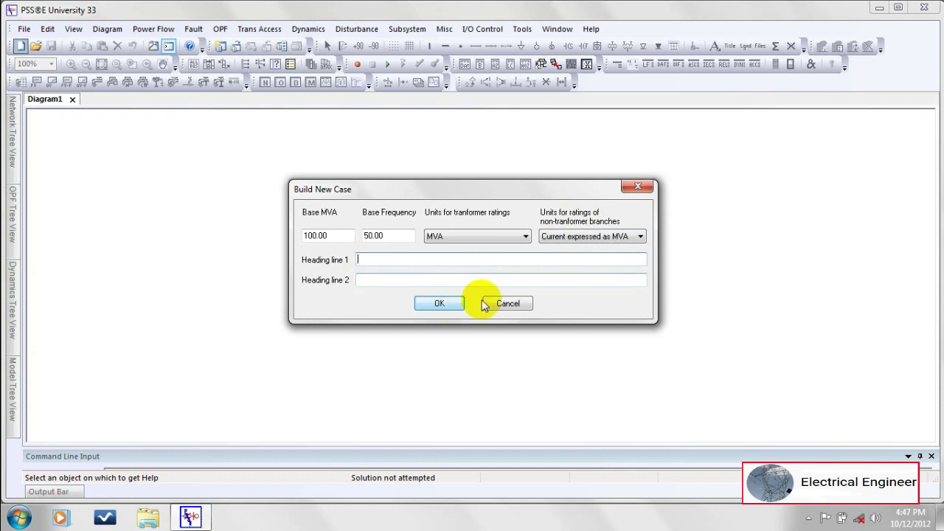
left_click(435, 303)
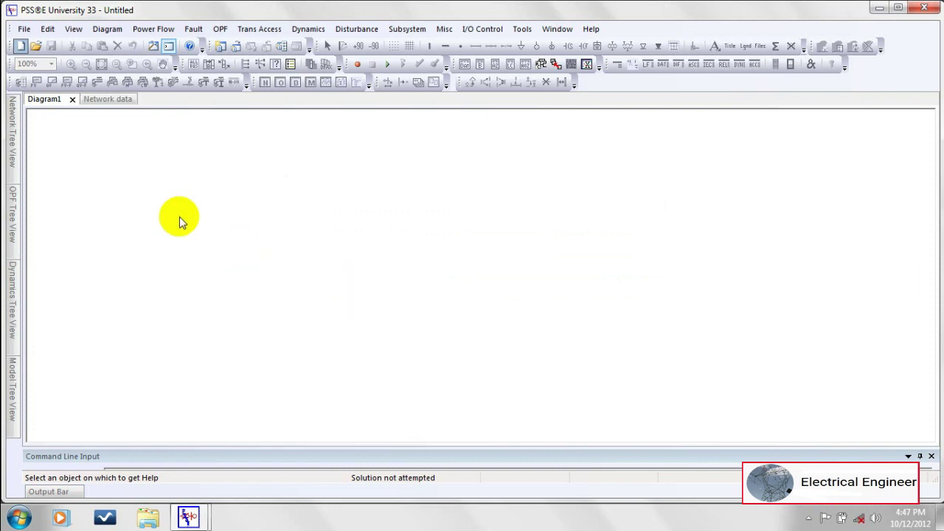
Examine the network data spreadsheet and the diagram's Bind Items setting
left_click(83, 100)
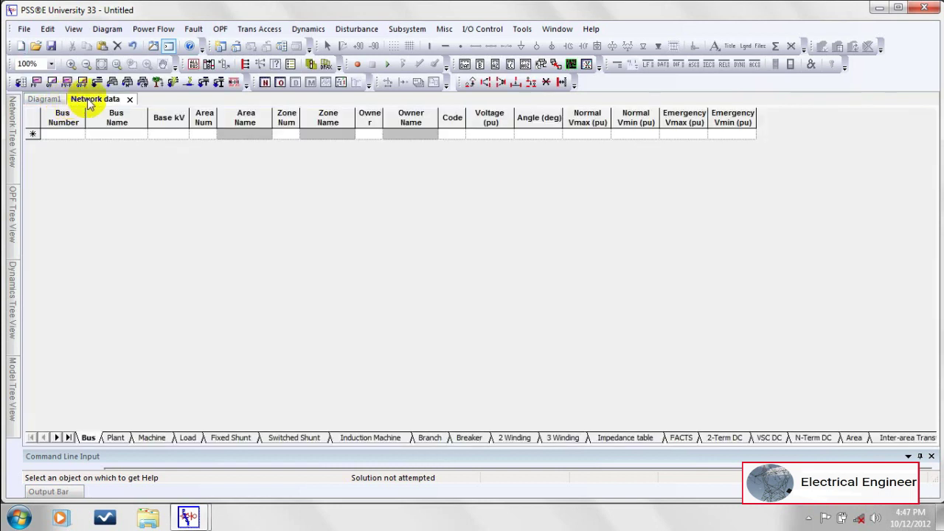
left_click(41, 101)
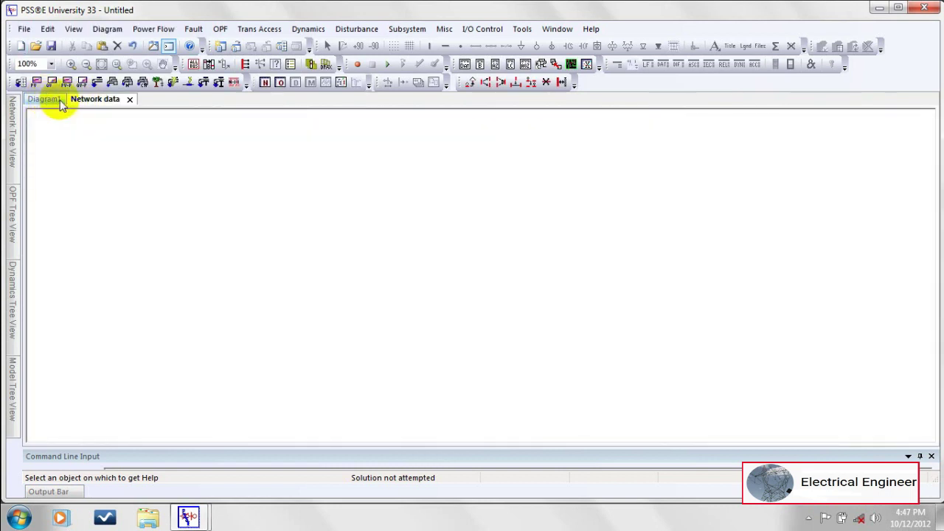
left_click(103, 100)
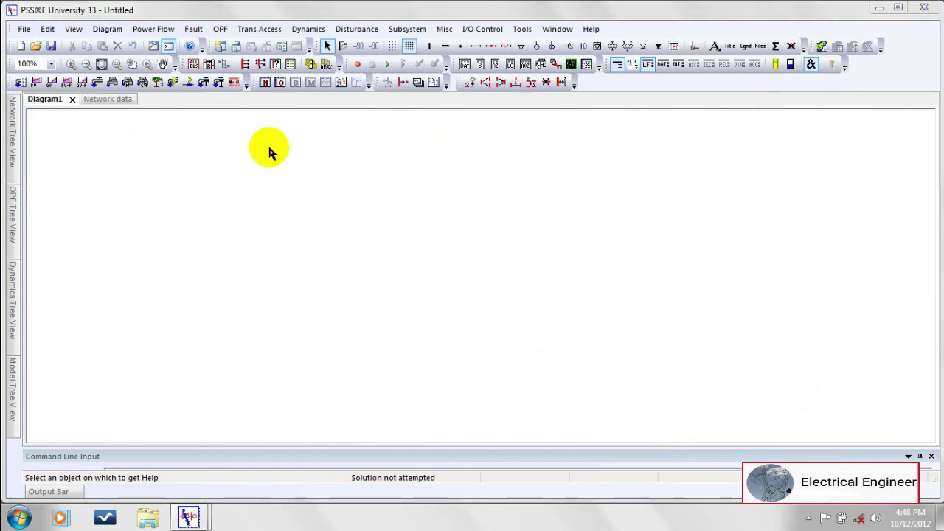
right_click(269, 152)
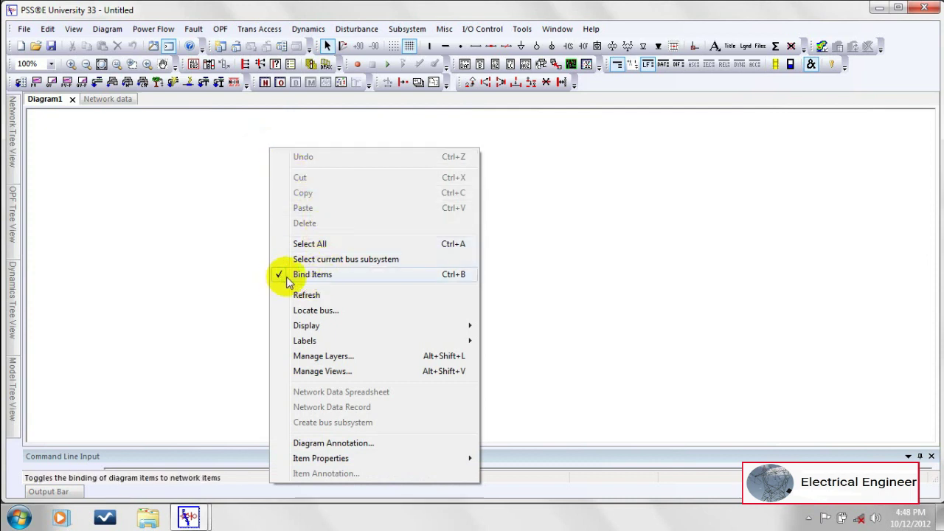
left_click(59, 144)
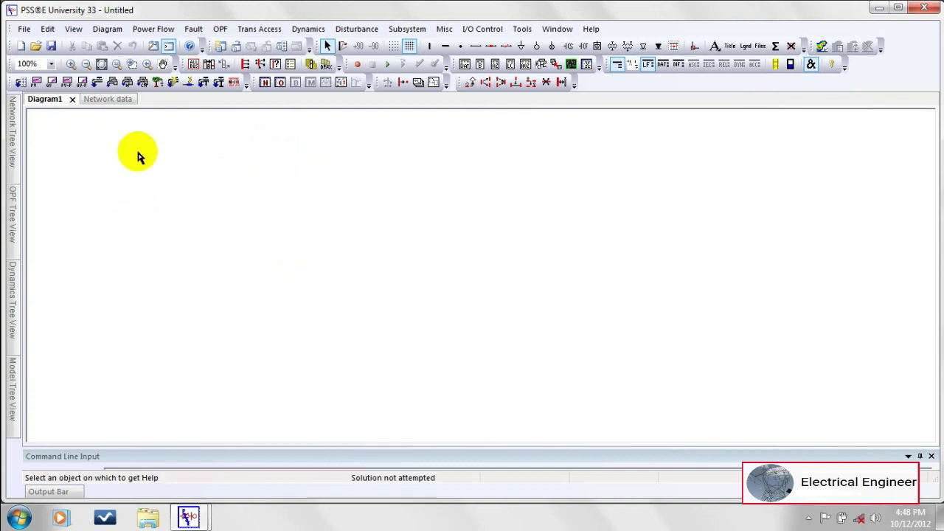
left_click(95, 99)
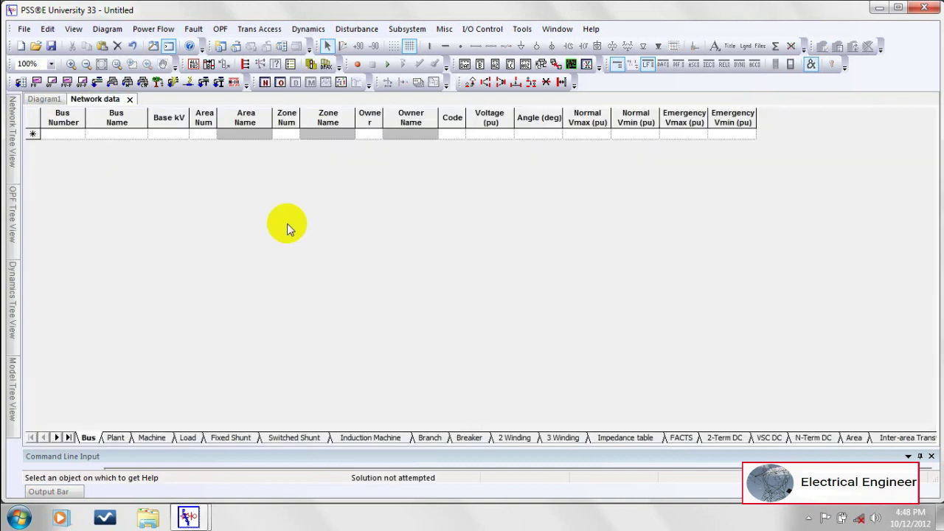
left_click(42, 98)
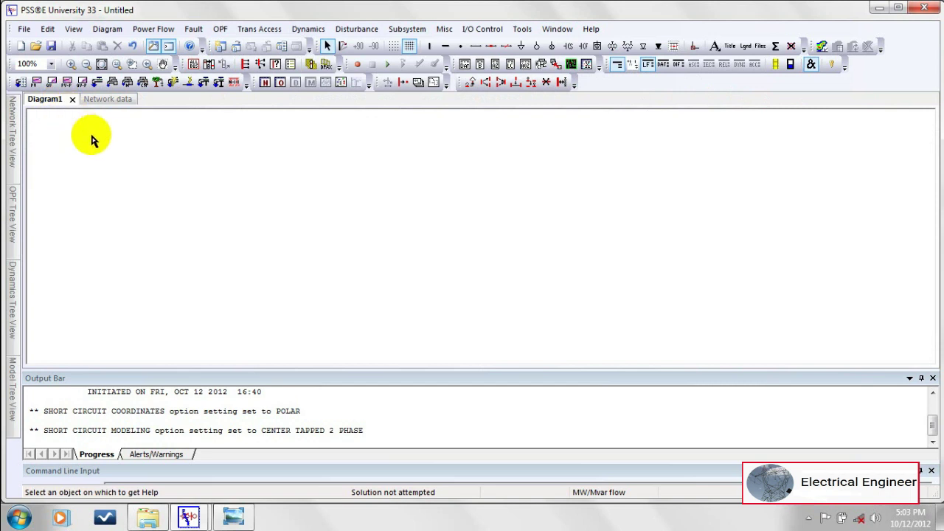
Place six vertical buses in sequence across the diagram, using the assignment one-line drawing in Windows Photo Viewer as reference
left_click(427, 47)
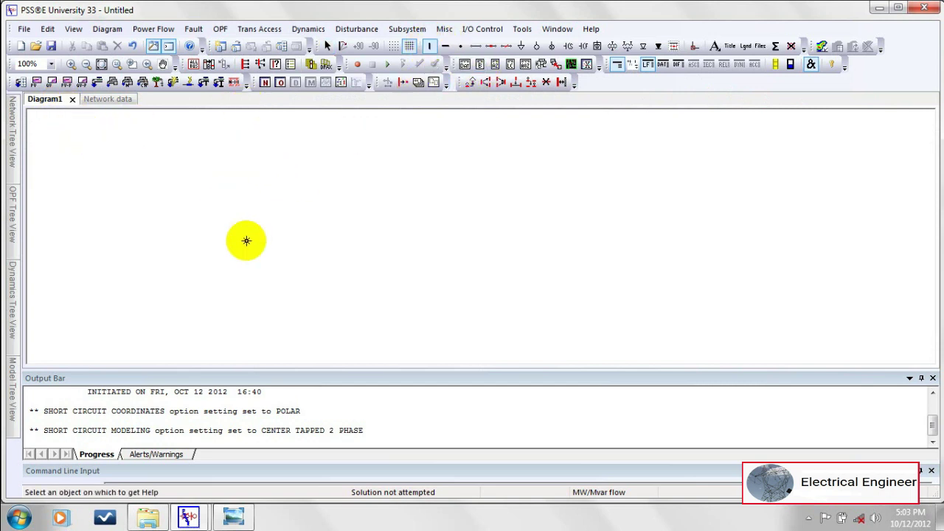
left_click(233, 517)
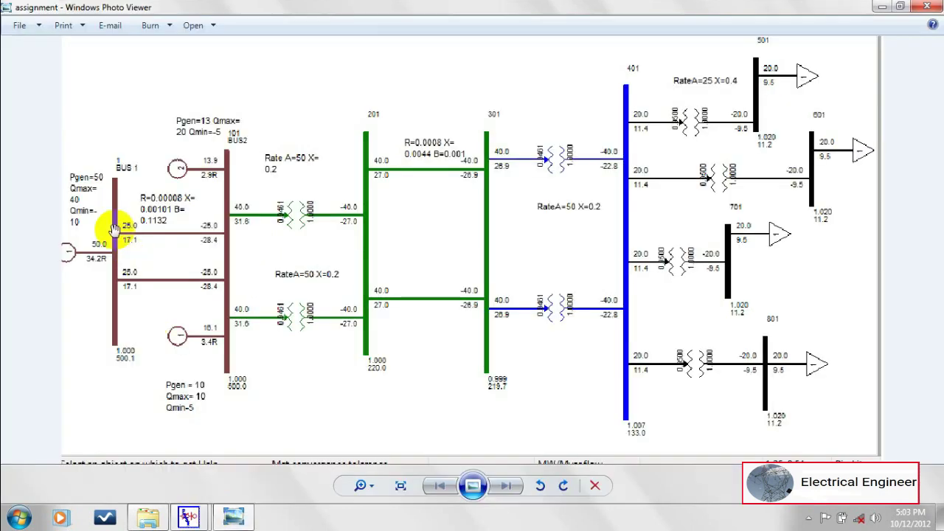
scroll(225, 219, "up", 2)
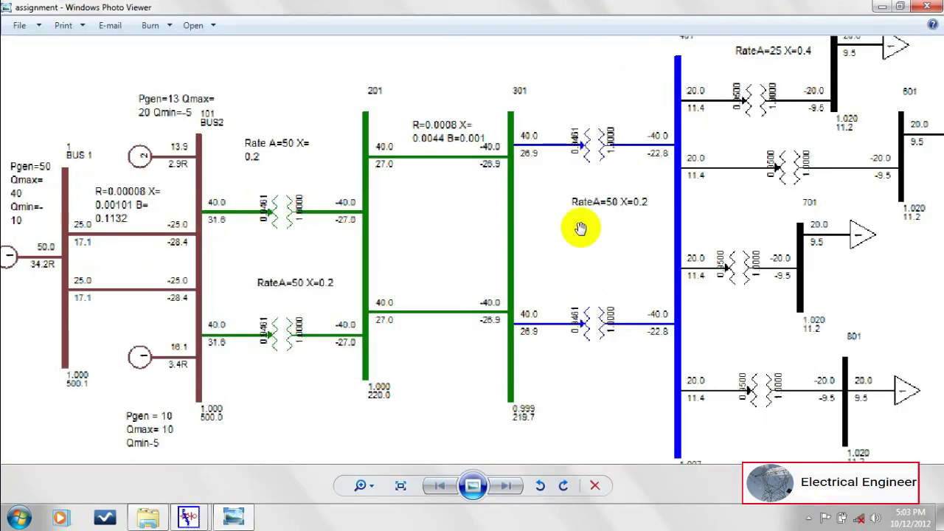
scroll(803, 371, "down", 1)
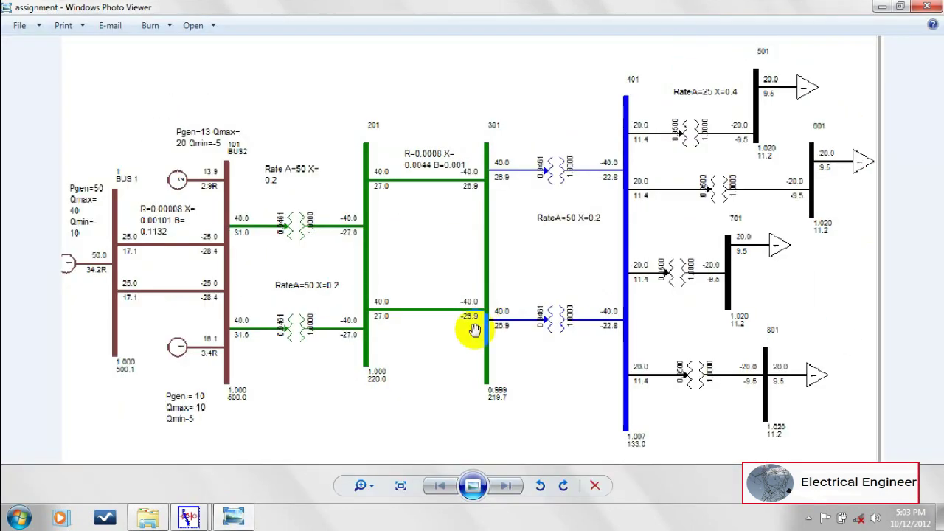
mouse_move(190, 516)
left_click(155, 436)
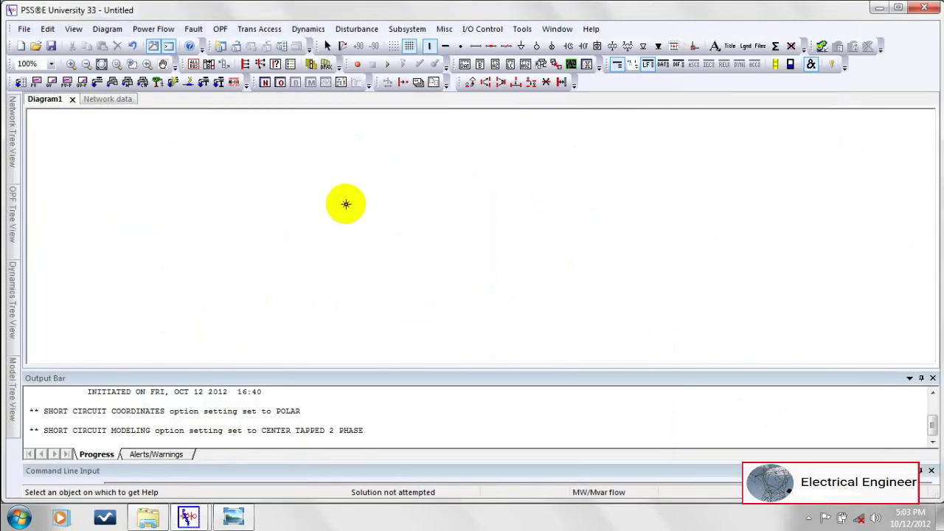
left_click(103, 164)
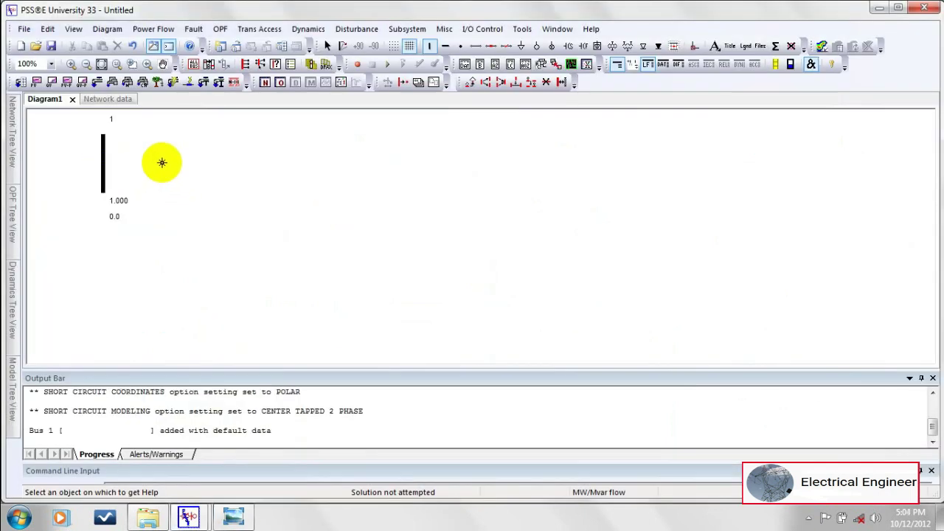
left_click(161, 163)
left_click(226, 179)
left_click(306, 185)
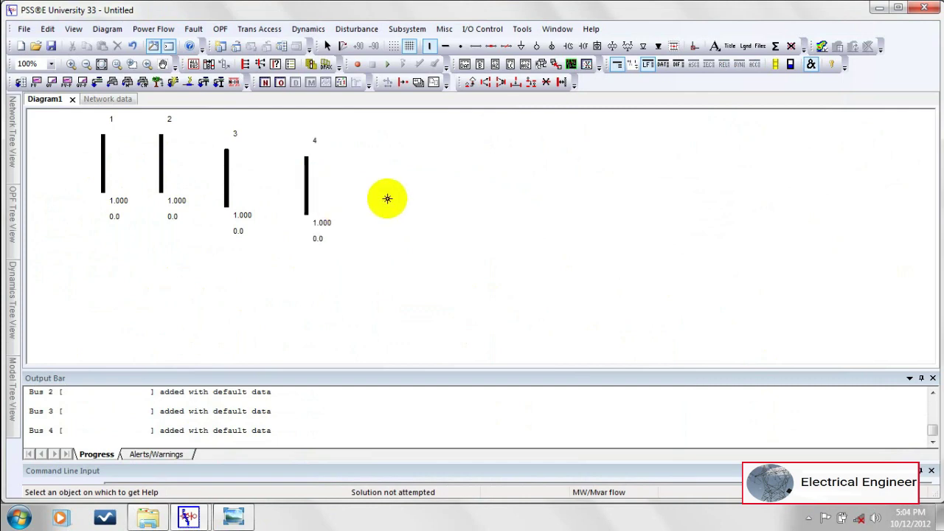
left_click(386, 200)
left_click(466, 207)
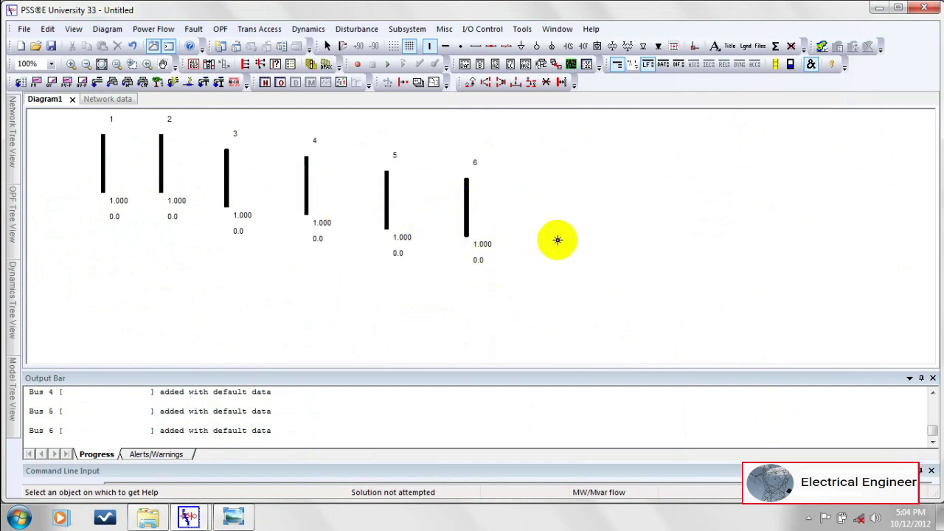
Check the assignment drawing and place three more vertical buses staggered one below another beyond bus 6, ending bus placement
left_click(233, 518)
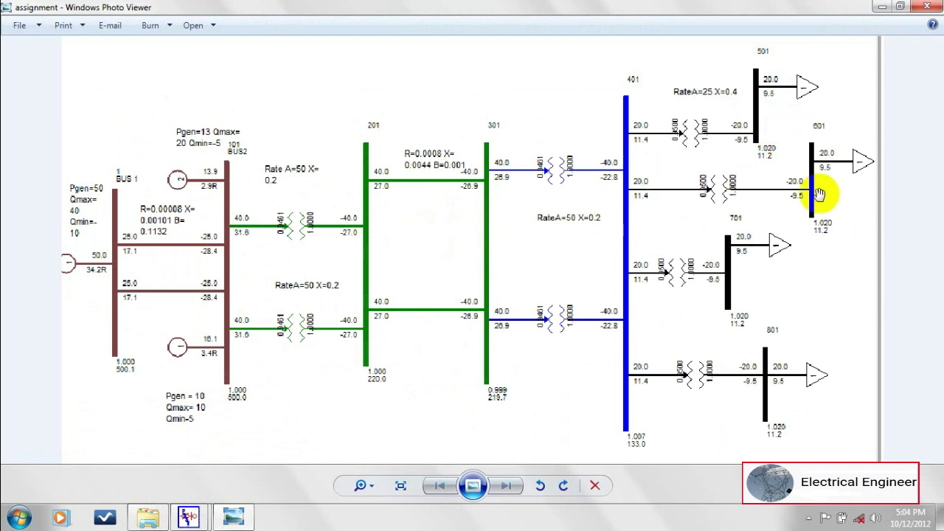
left_click(233, 518)
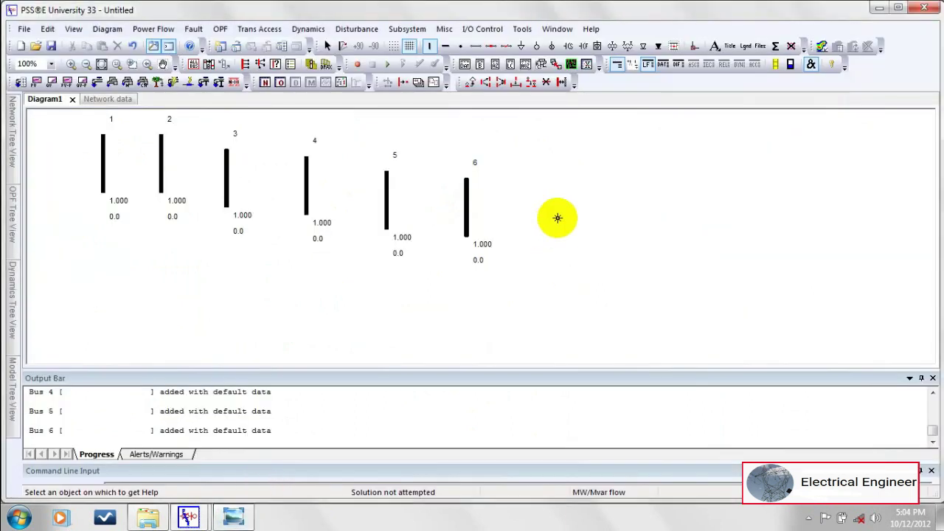
left_click(632, 149)
left_click(670, 222)
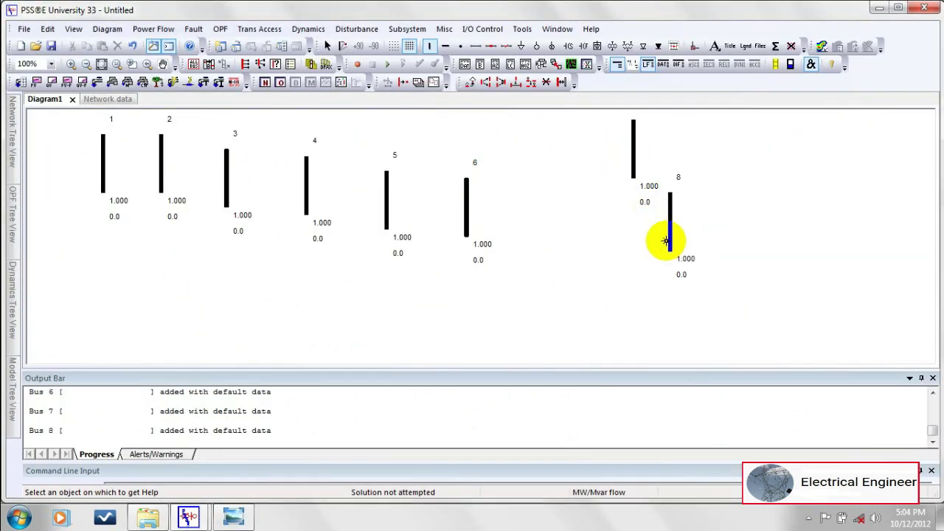
left_click(617, 301)
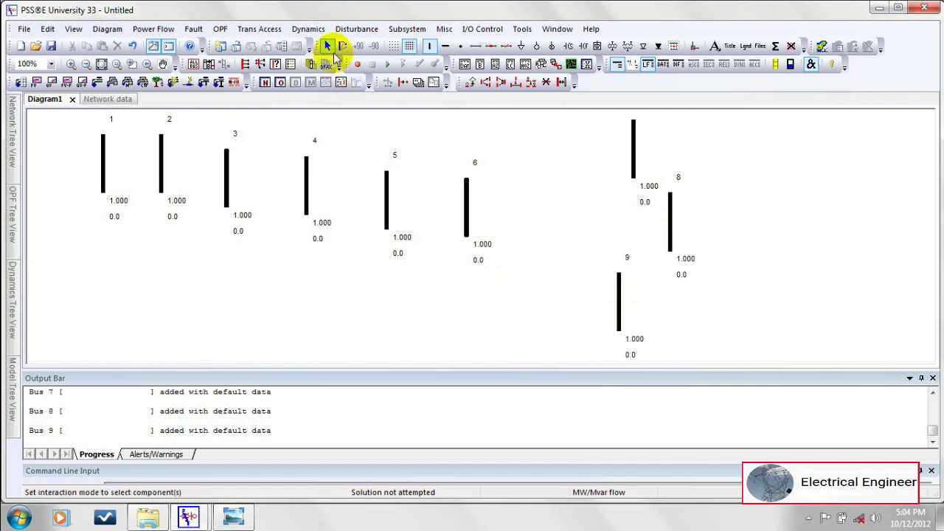
left_click(341, 82)
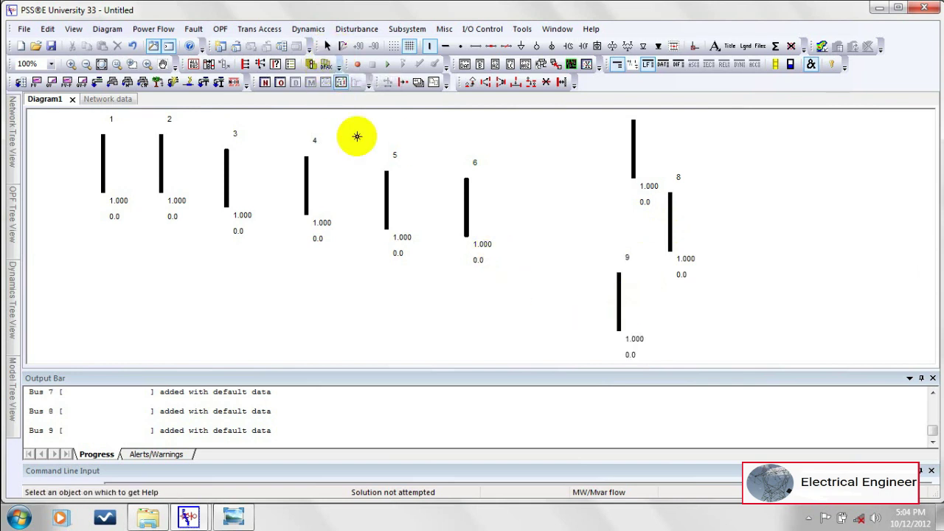
key("Escape")
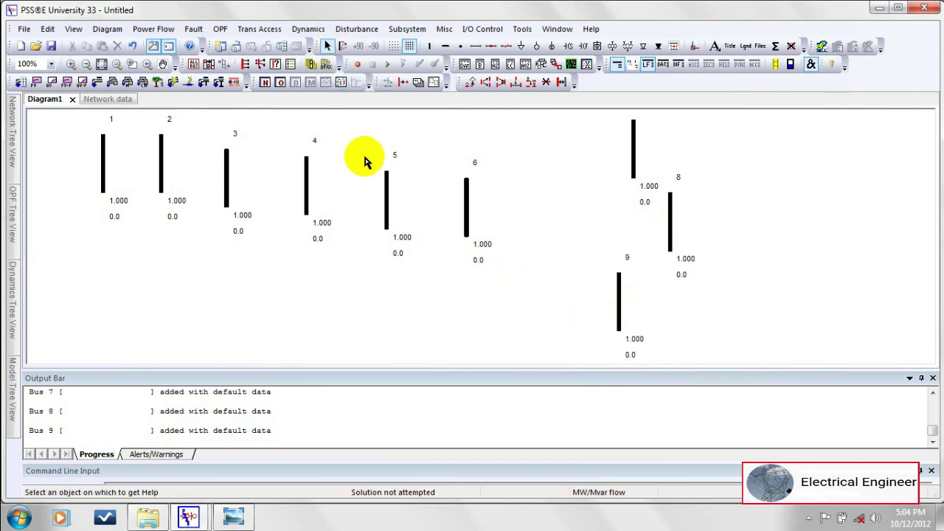
Move buses 1 and 2 lower in the diagram and align them level with each other
left_click(104, 175)
left_click_drag(104, 175, 110, 202)
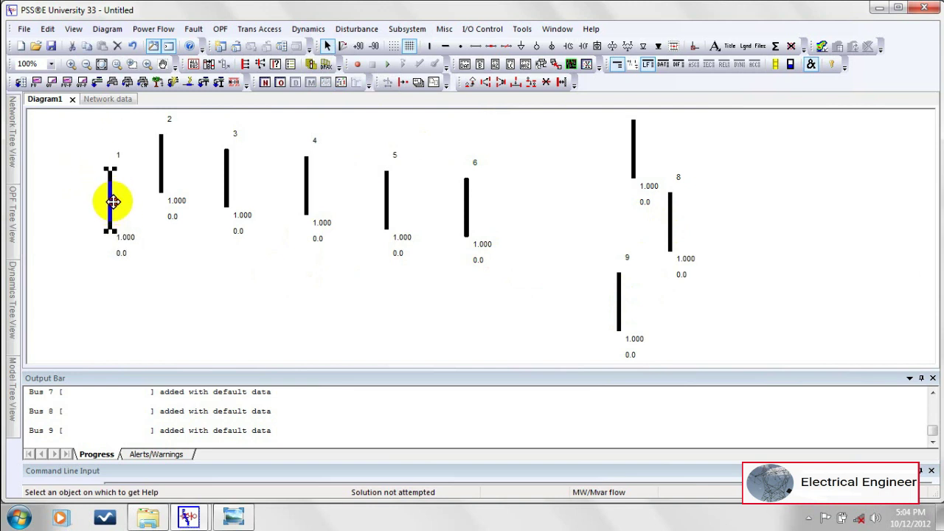
left_click(160, 164)
left_click_drag(160, 163, 199, 241)
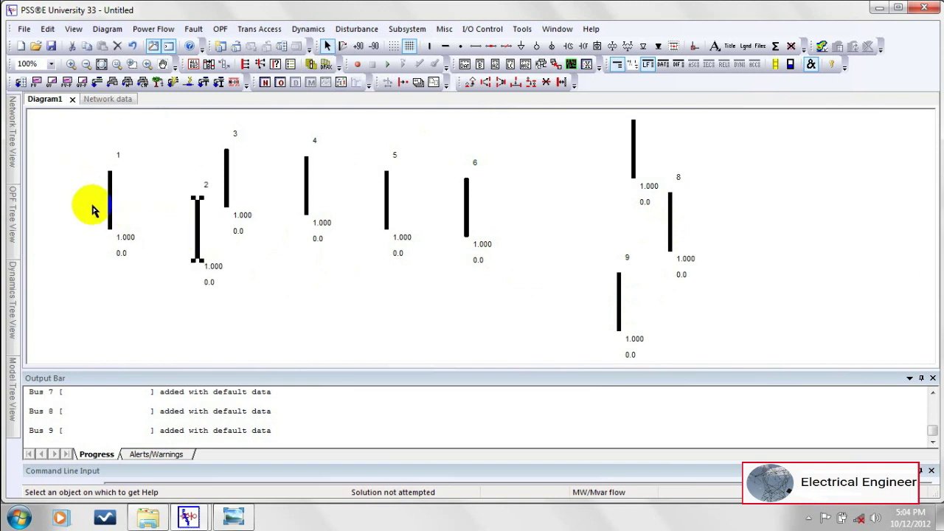
left_click(110, 204)
double_click(115, 234)
key("Return")
left_click_drag(123, 211, 115, 227)
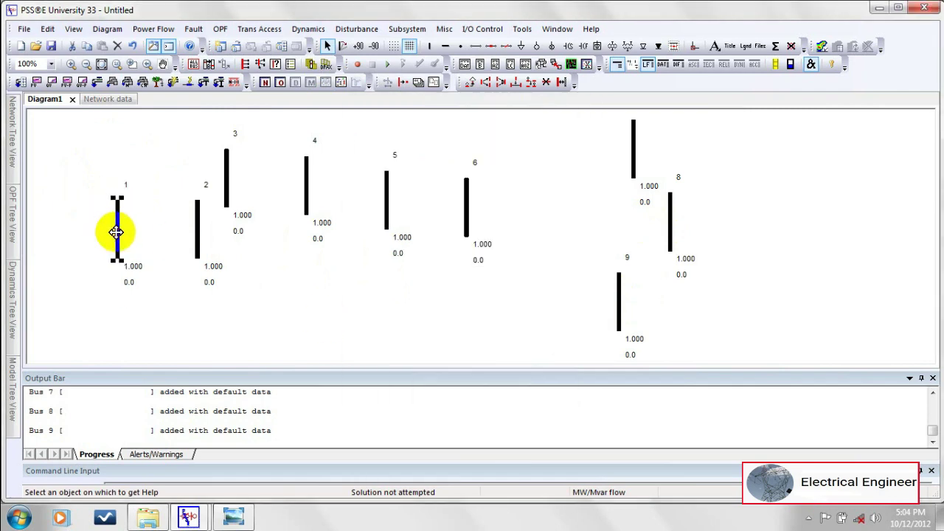
Reposition buses 2, 3 and 4 into a level, spaced row following bus 1, matching the assignment drawing
left_click_drag(197, 221, 204, 166)
left_click_drag(226, 194, 233, 215)
left_click(233, 516)
mouse_move(188, 516)
left_click(179, 451)
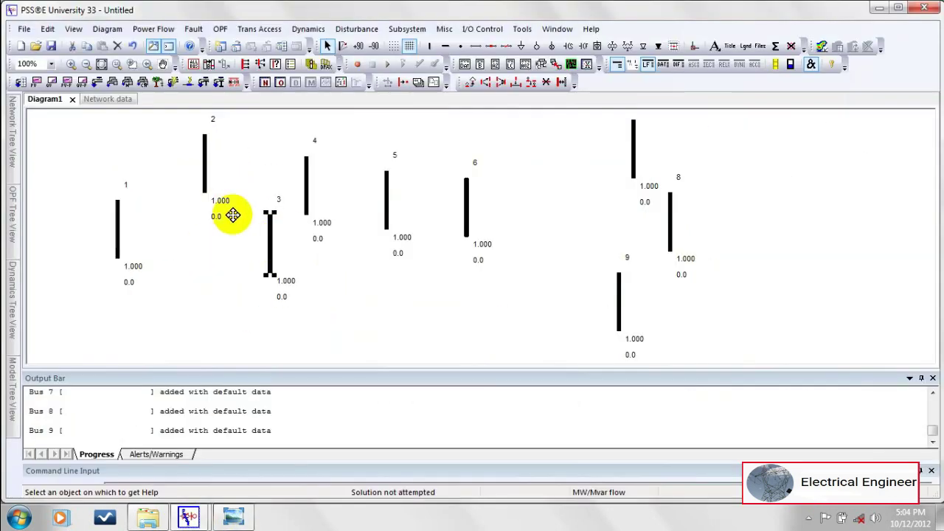
left_click_drag(203, 176, 211, 228)
left_click(306, 193)
left_click_drag(306, 193, 358, 221)
left_click_drag(267, 238, 293, 228)
left_click(253, 251)
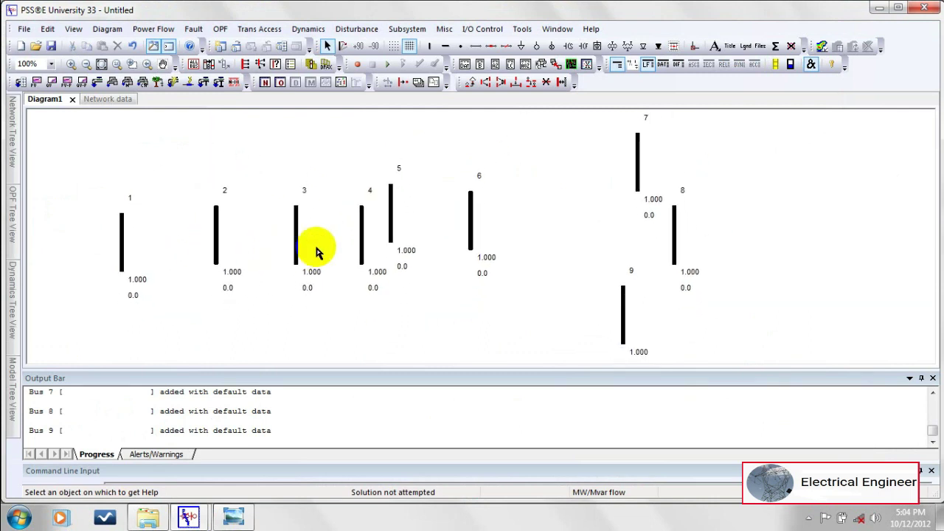
Bring bus 5 level with the bus row and rearrange buses 6 to 9 in a staggered group beyond it
left_click_drag(388, 222, 552, 179)
left_click_drag(641, 171, 656, 217)
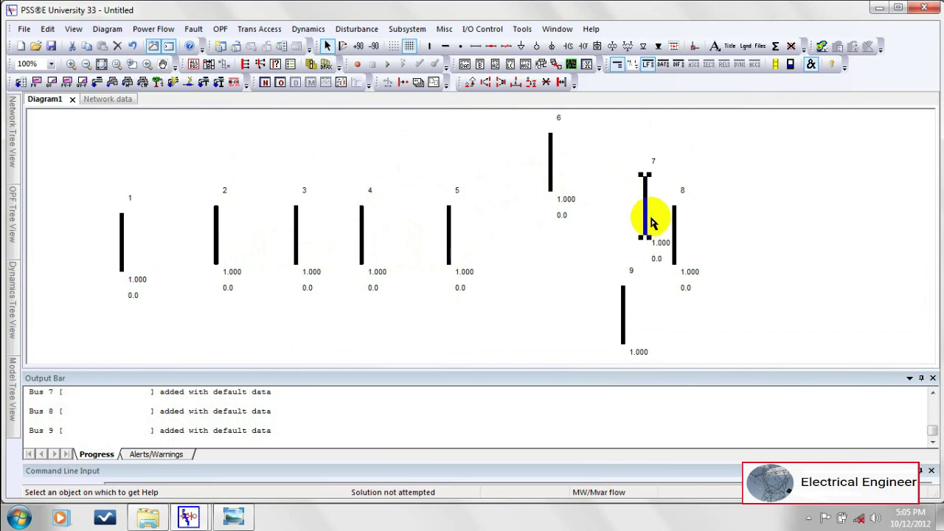
left_click_drag(623, 303, 544, 325)
left_click_drag(665, 239, 599, 292)
Shift buses 4 and 5 slightly further from bus 3 to even out the spacing of the row
double_click(453, 229)
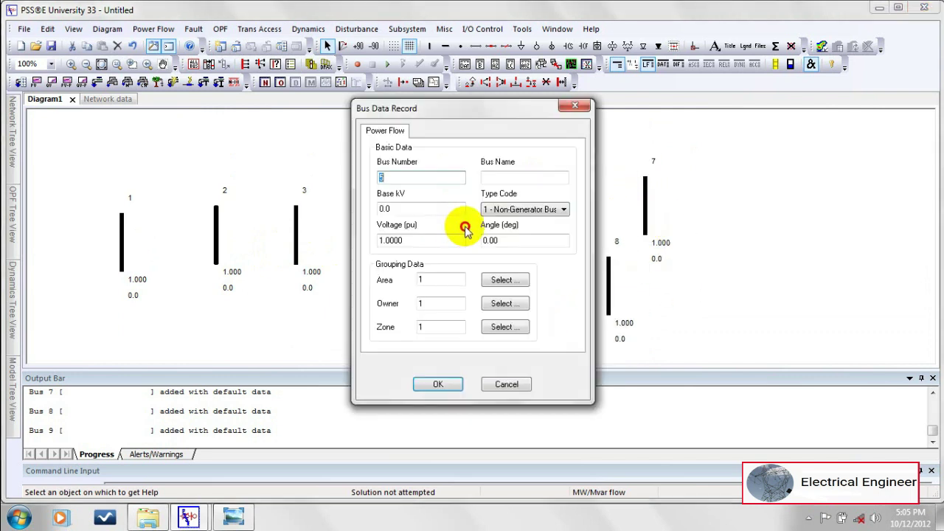
left_click(504, 382)
left_click_drag(449, 232, 464, 232)
left_click(368, 241)
left_click_drag(367, 241, 382, 241)
Lengthen the bars of buses 1 and 2, making bus 2 much taller than bus 1
left_click(122, 236)
left_click_drag(122, 213, 122, 199)
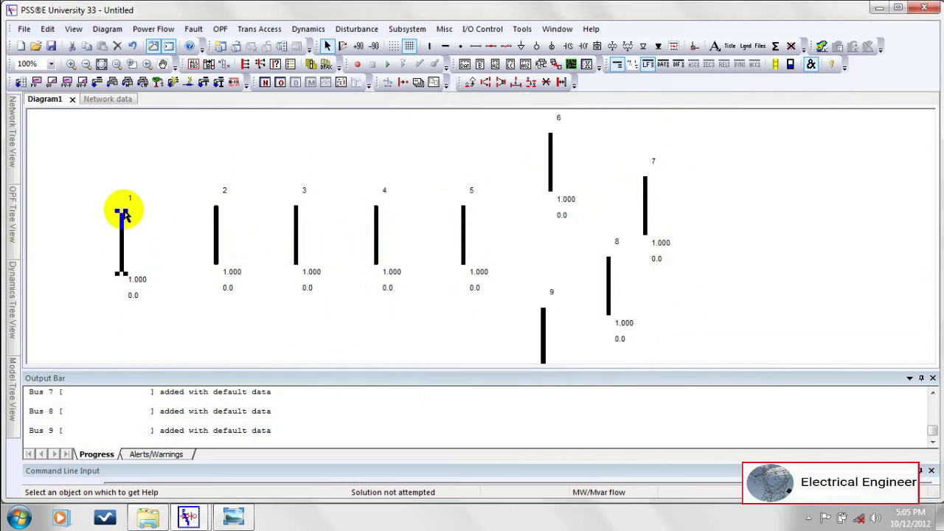
left_click(215, 205)
left_click_drag(215, 205, 216, 128)
Lengthen the bars of buses 3, 4 and 5, with 3 and 4 equal in height and 5 taller
left_click(295, 189)
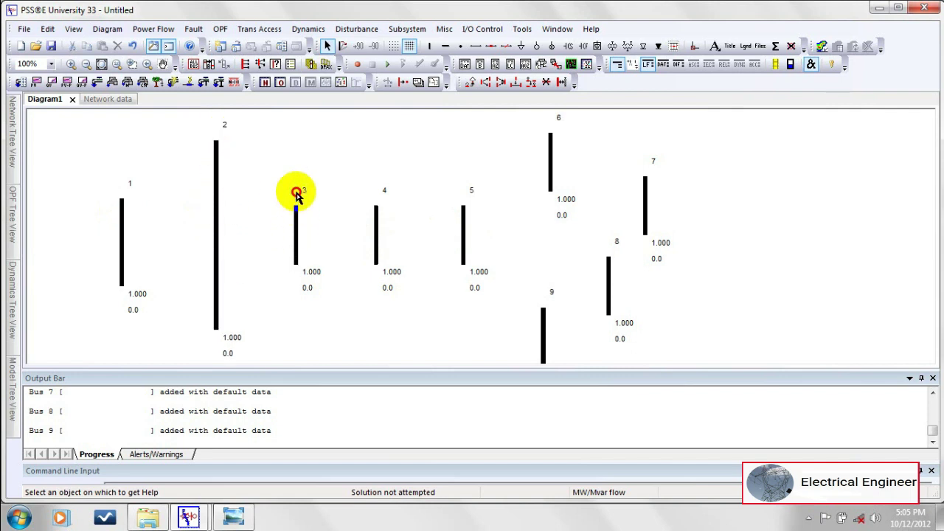
scroll(295, 190, "down", 1)
left_click_drag(295, 185, 302, 161)
left_click(379, 214)
left_click_drag(379, 190, 387, 160)
left_click(464, 190)
left_click_drag(463, 191, 465, 146)
left_click(171, 340)
Consult the assignment drawing for bus 1 and set its base kV to 500 in the bus data record
left_click(124, 226)
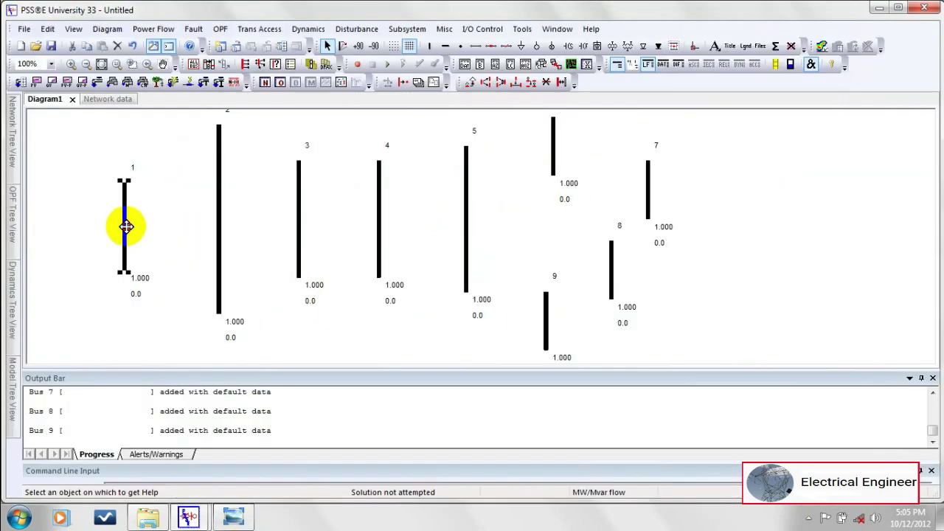
double_click(125, 226)
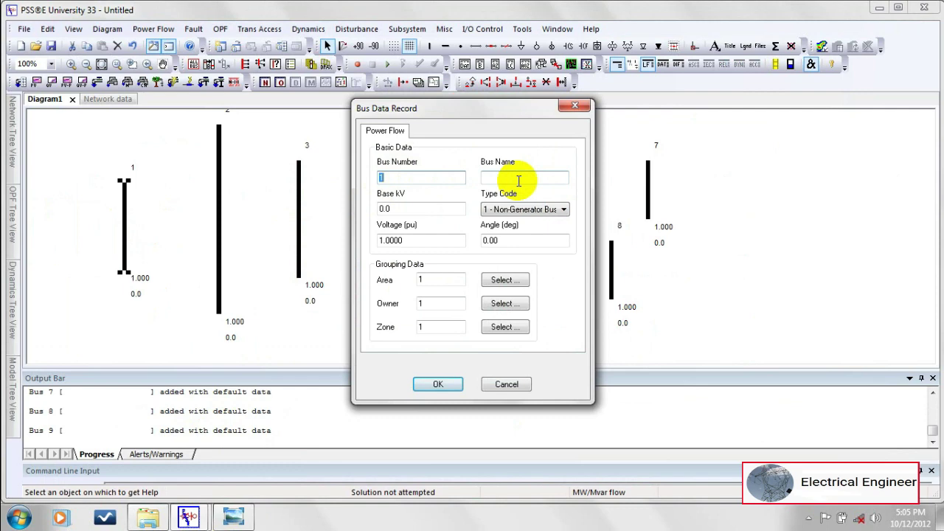
left_click(233, 516)
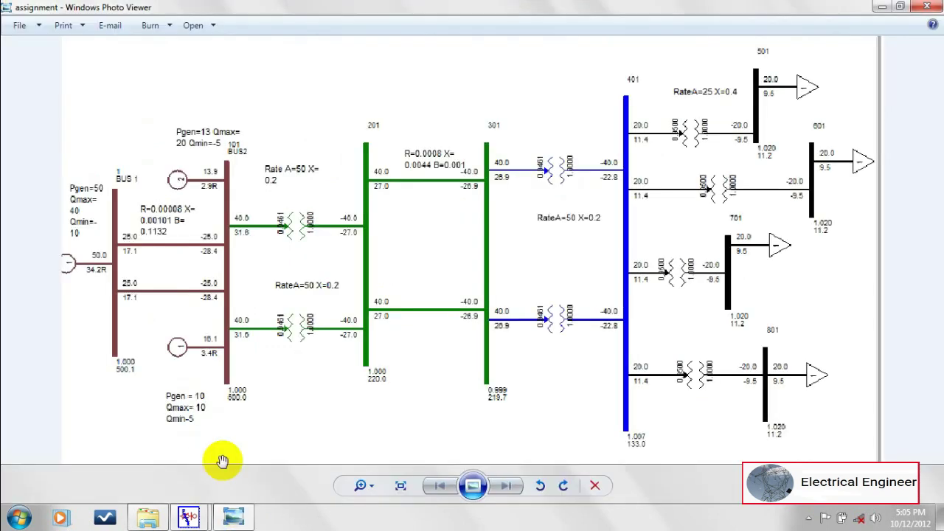
left_click(233, 517)
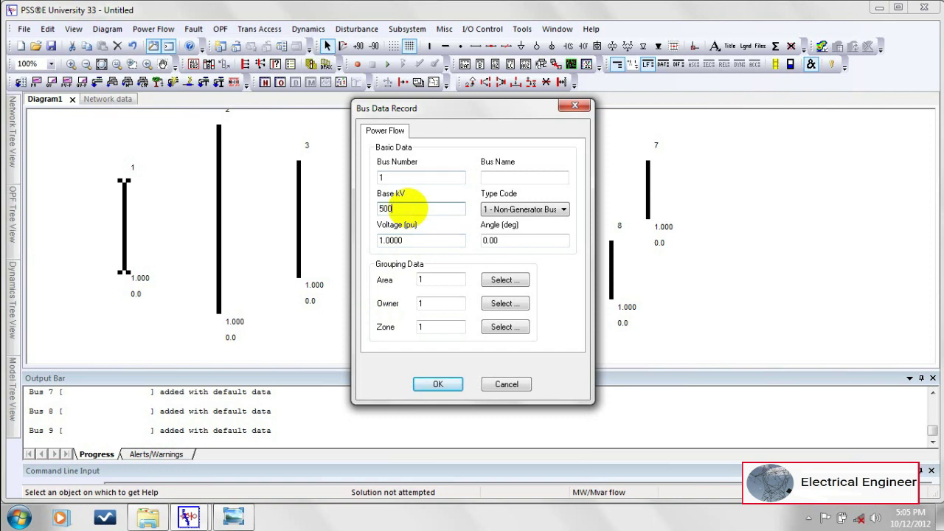
Set bus 1's type code to 2 - Generator Bus and accept the bus data
left_click(518, 209)
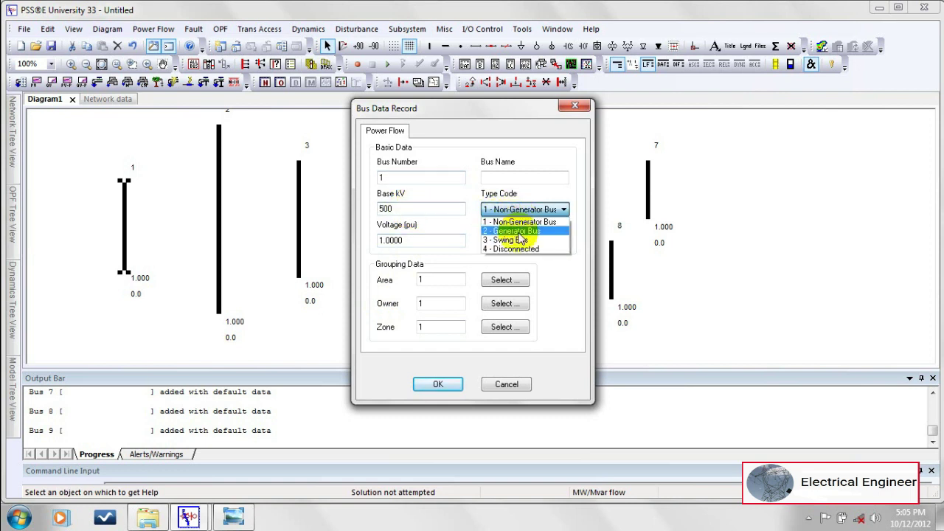
left_click(519, 231)
left_click(525, 209)
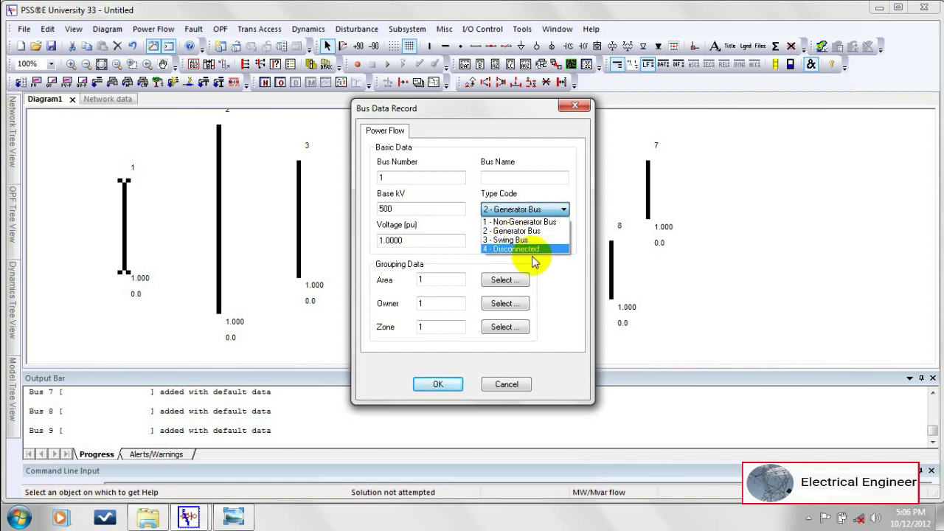
left_click(547, 272)
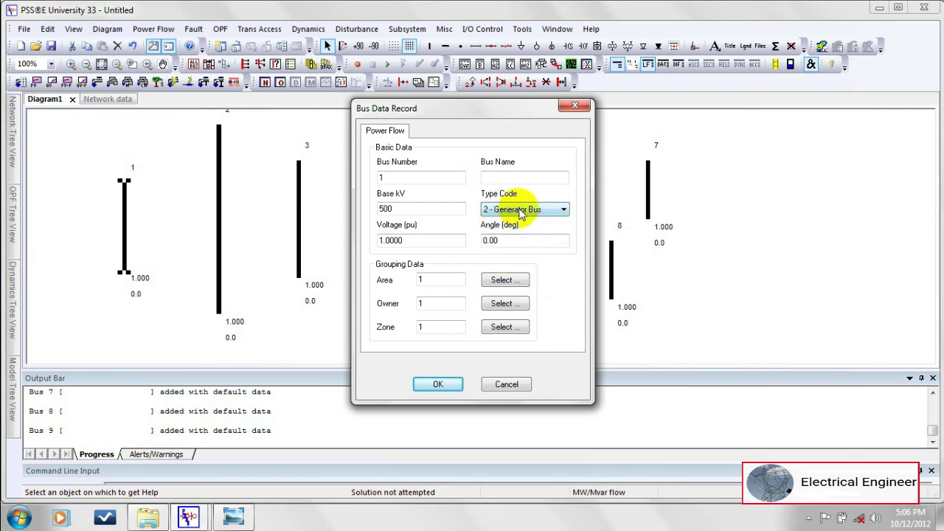
left_click(446, 386)
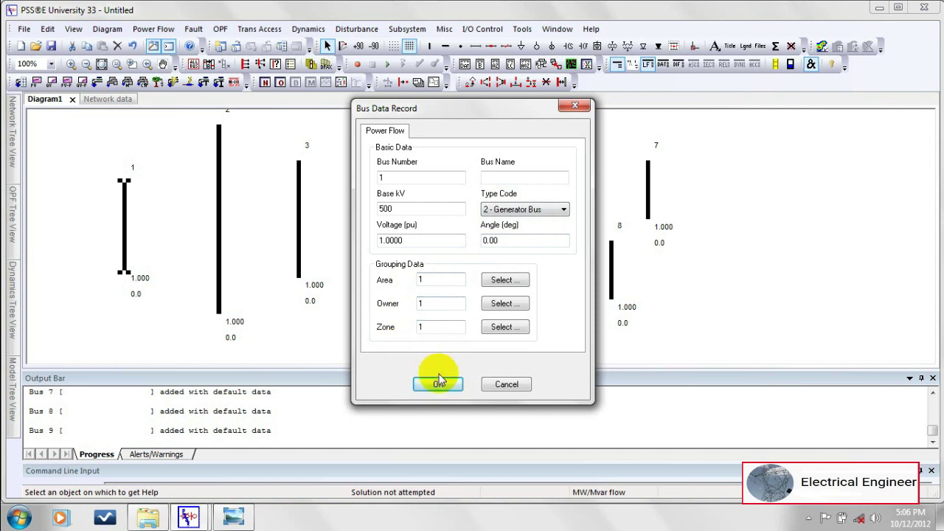
left_click(438, 388)
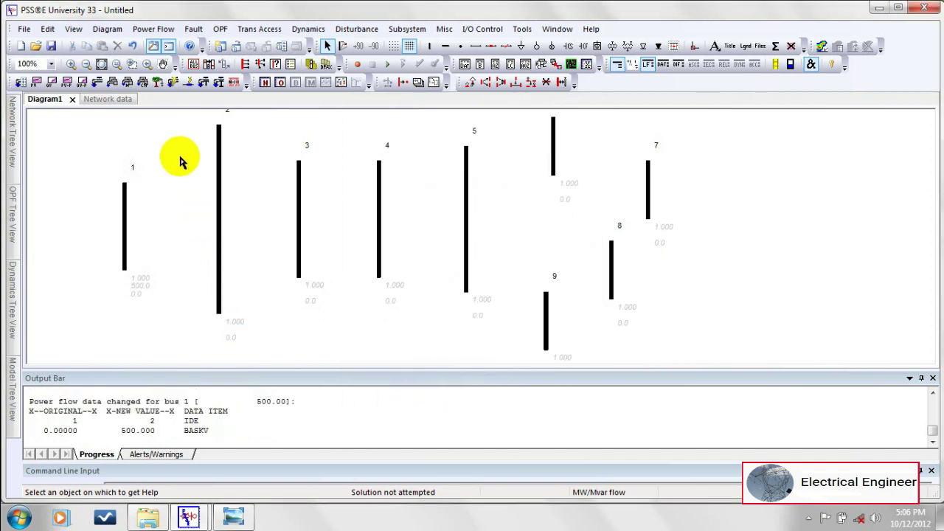
Review the diagram range checking settings in the power flow data annotation, starting from bus 1
left_click_drag(185, 183, 167, 170)
right_click(108, 208)
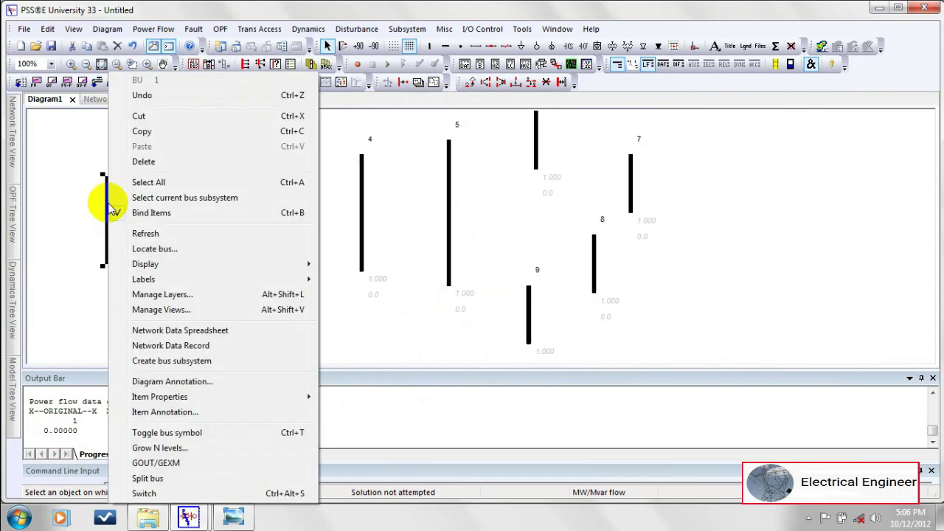
left_click(169, 381)
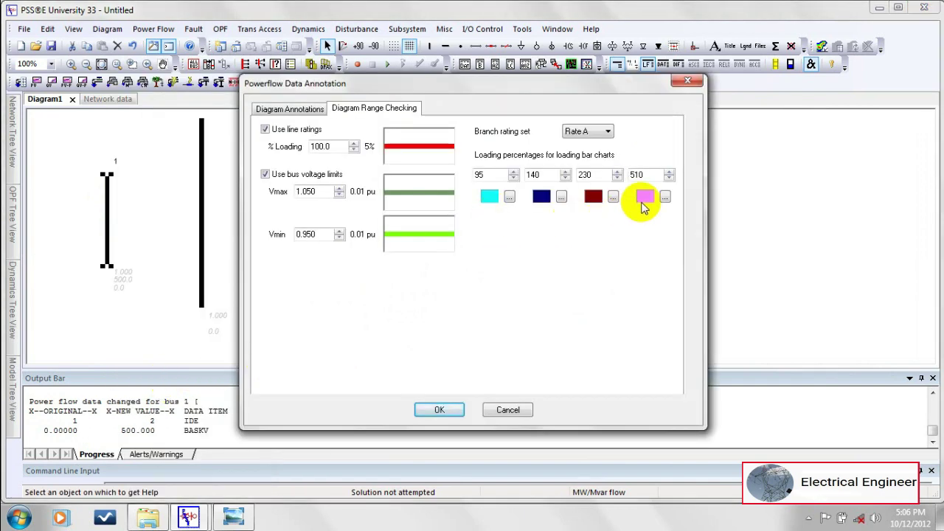
left_click(435, 410)
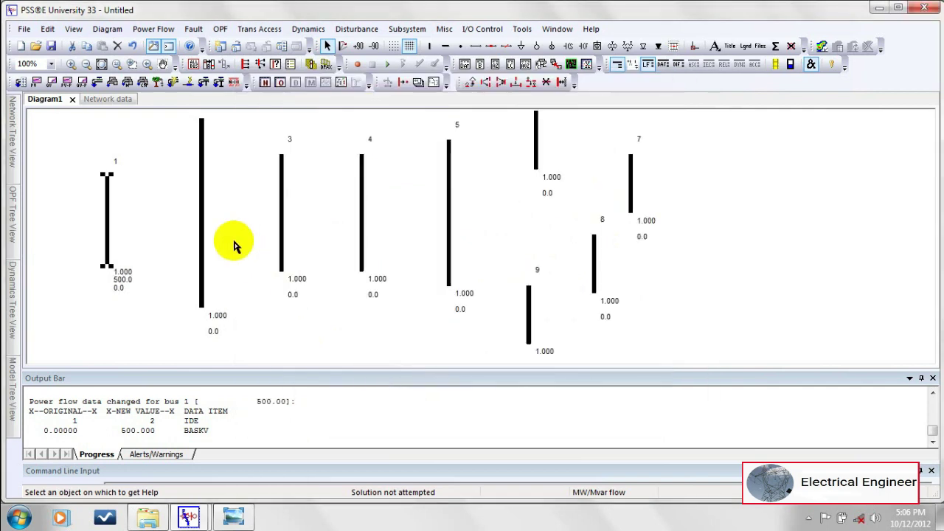
Check the bus voltages in the assignment drawing and set bus 3's base kV to 220
left_click(234, 514)
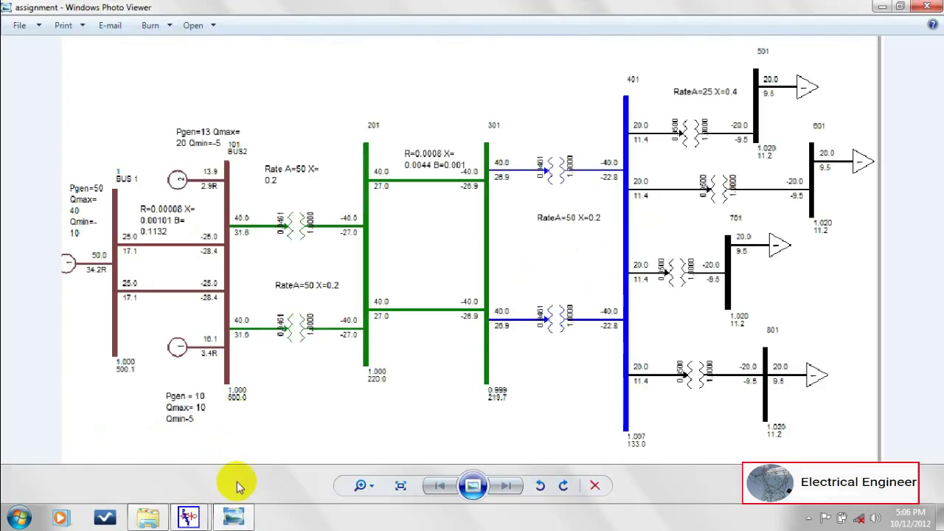
mouse_move(235, 518)
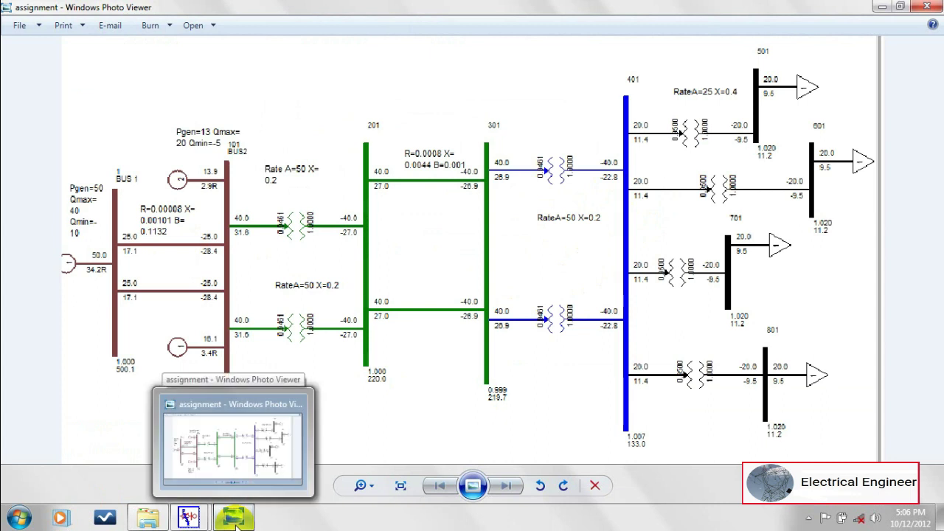
left_click(235, 517)
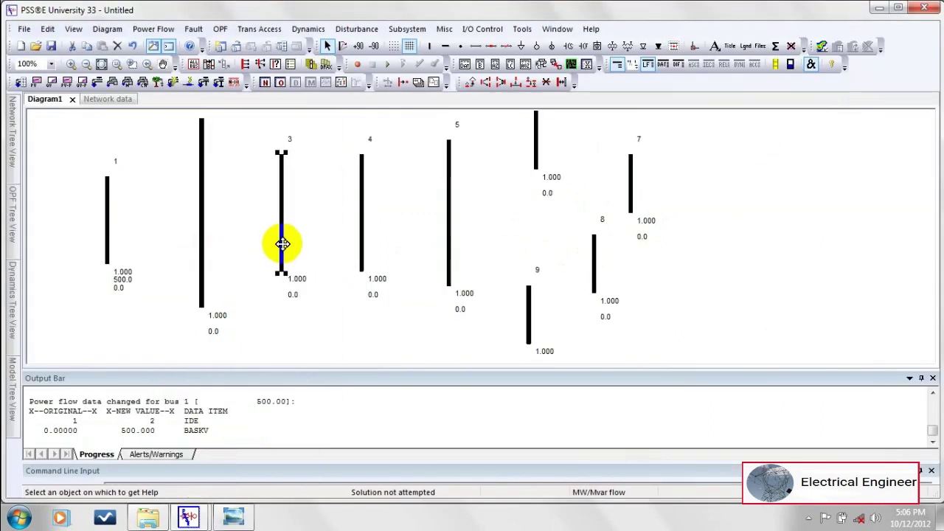
double_click(282, 243)
double_click(385, 209)
type("220")
key("Return")
Set the base kV of bus 2 to 500 and of bus 4 to 220
double_click(199, 247)
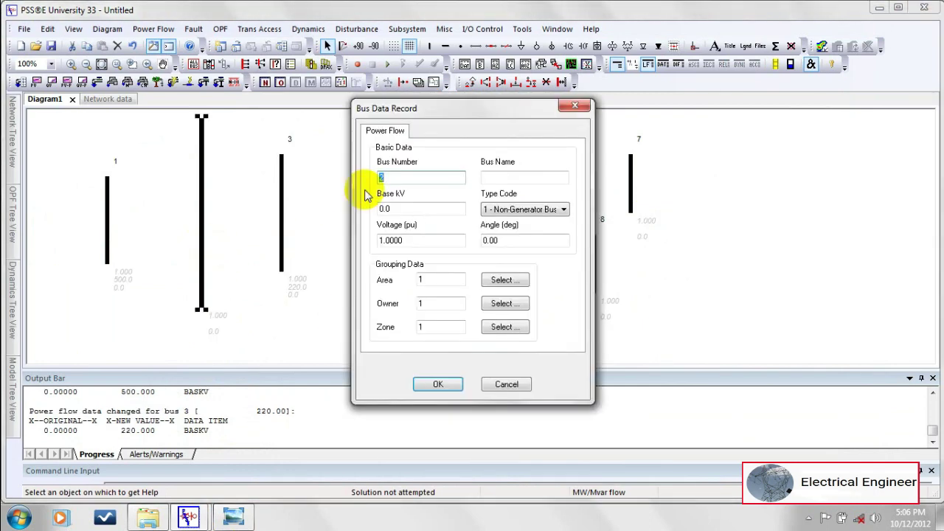
type("500500")
key("Return")
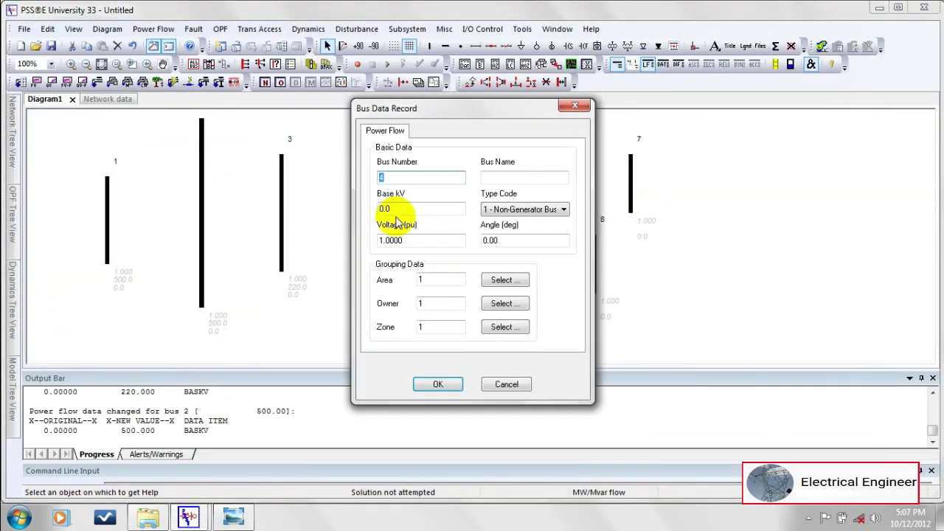
double_click(386, 209)
type("220")
left_click(439, 383)
Set bus 5's base kV to 132 and bus 2's type code to 3 - Swing Bus
double_click(408, 208)
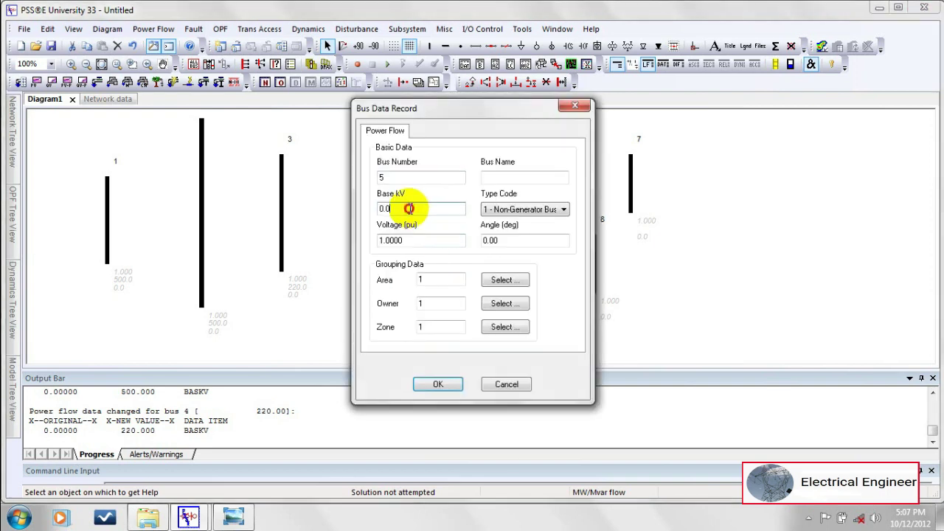
left_click(438, 385)
double_click(201, 205)
left_click(564, 209)
left_click(516, 239)
left_click(438, 384)
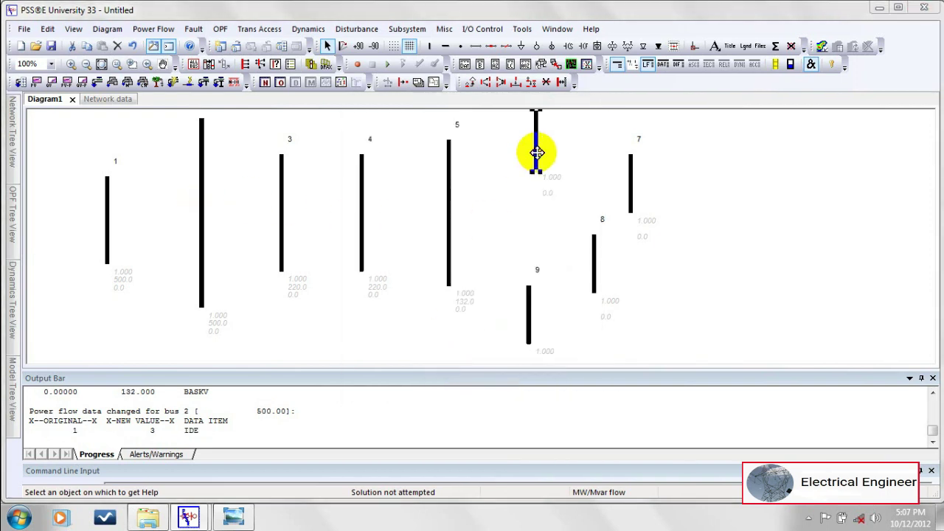
Set the base kV of buses 6 and 7 to 11
double_click(535, 152)
double_click(408, 209)
type("11")
left_click(438, 384)
double_click(631, 184)
type("11")
left_click(438, 384)
Set the base kV of buses 8 and 9 to 11, and refresh the diagram
double_click(601, 251)
type("11")
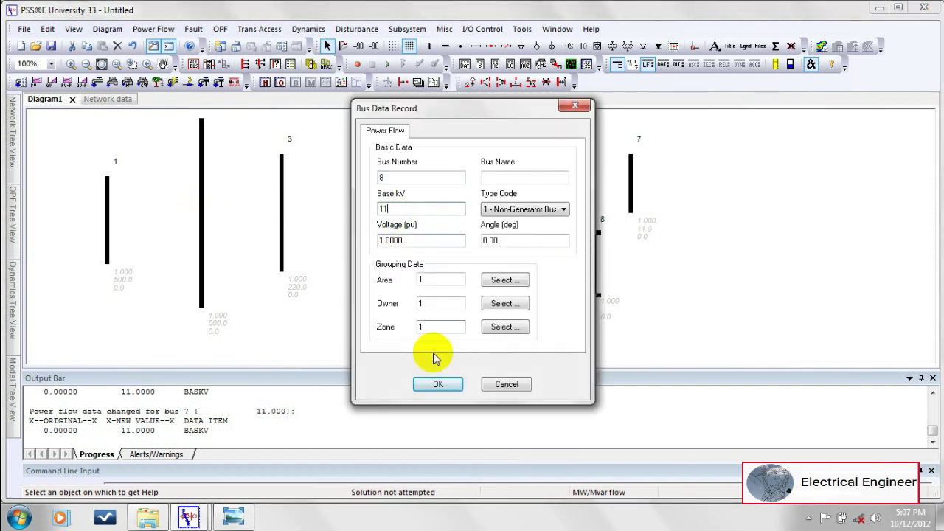
left_click(438, 384)
double_click(527, 317)
key("Escape")
right_click(261, 125)
left_click(293, 270)
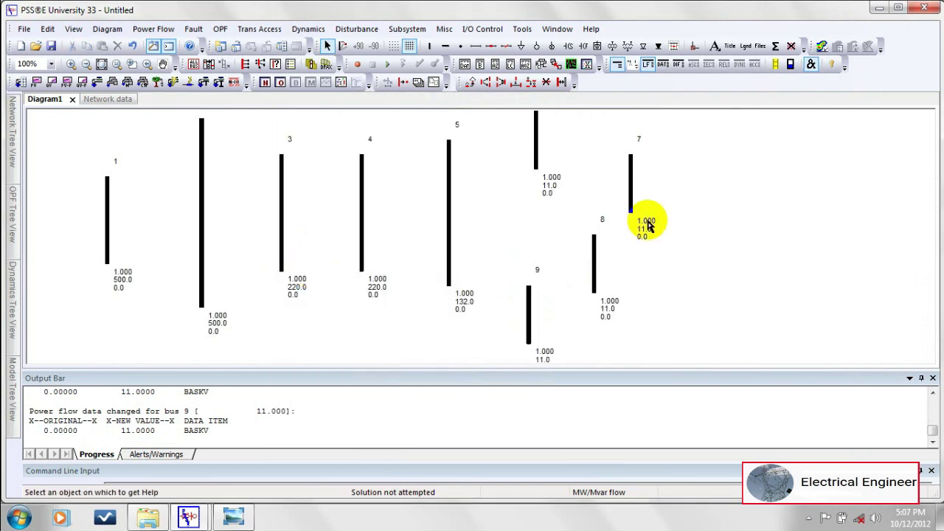
Check the colours in the assignment drawing and change bus 1's line colour to orange
left_click(233, 516)
left_click(234, 516)
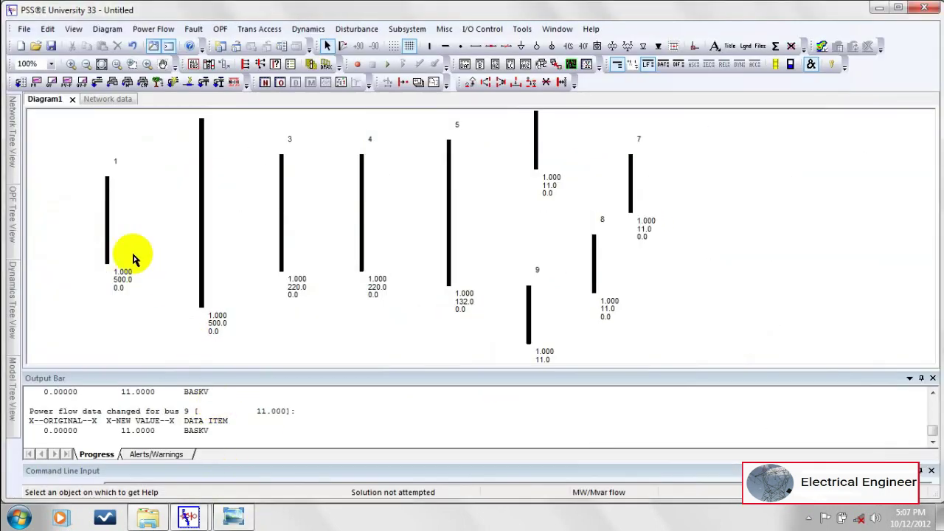
right_click(108, 233)
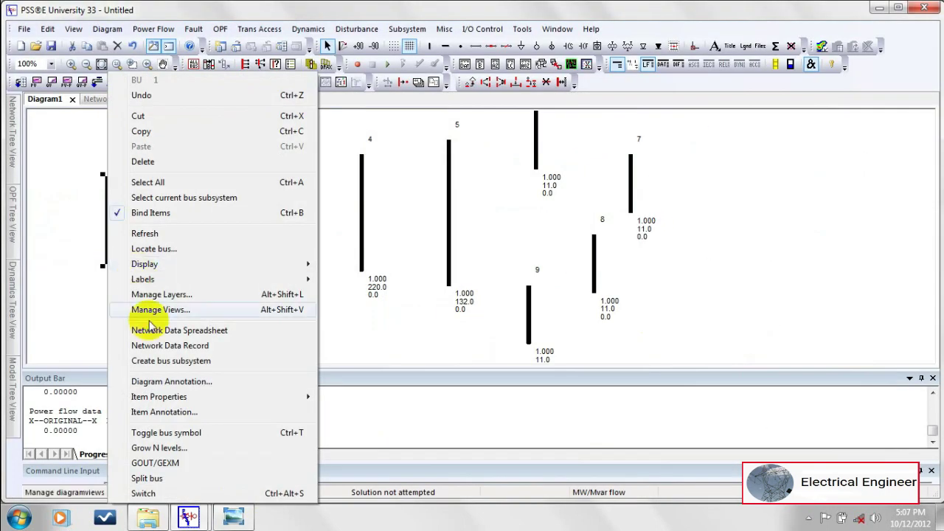
mouse_move(160, 400)
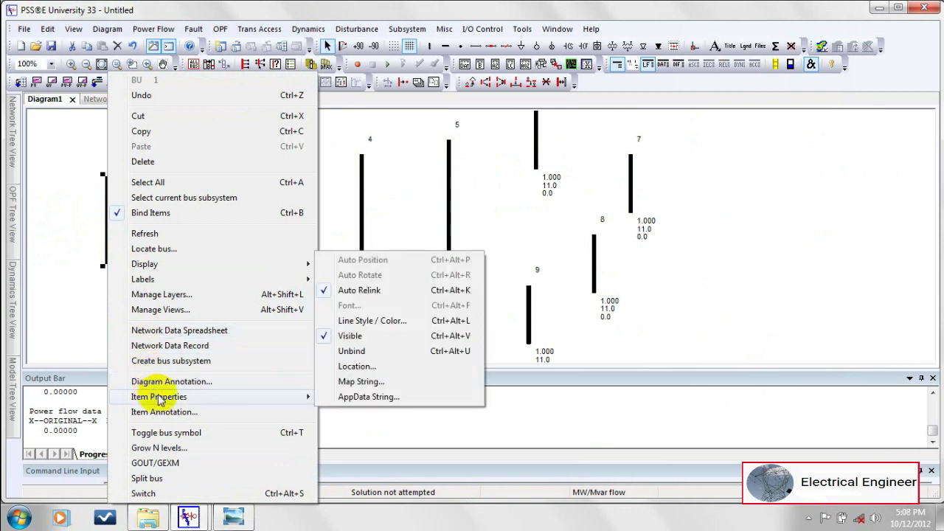
left_click(377, 321)
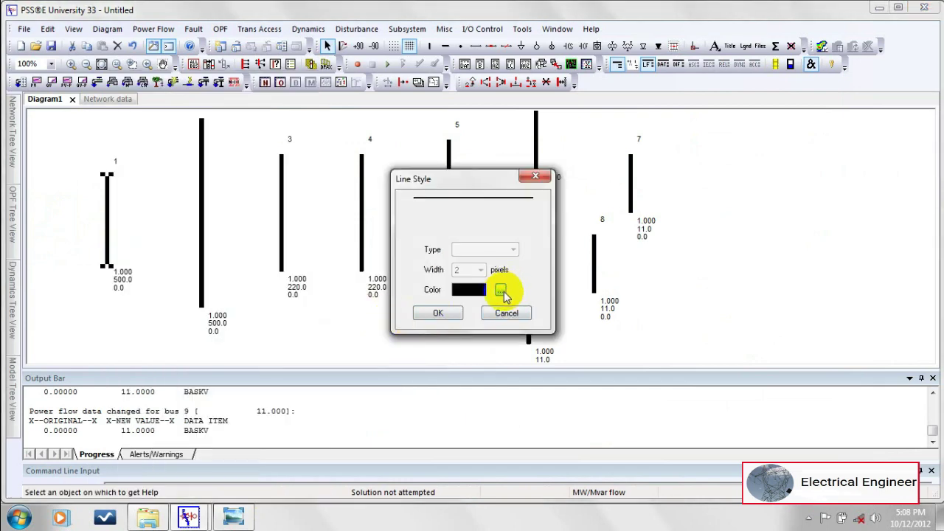
left_click(501, 291)
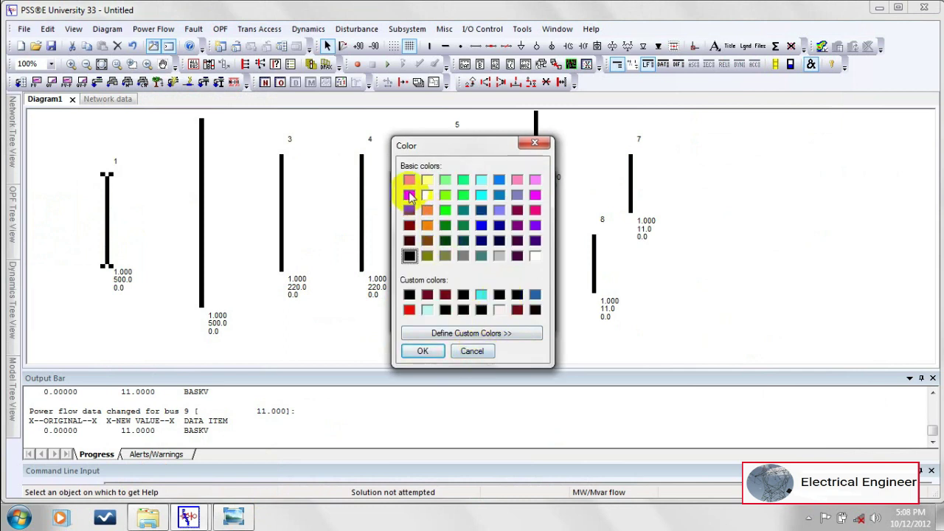
left_click(428, 226)
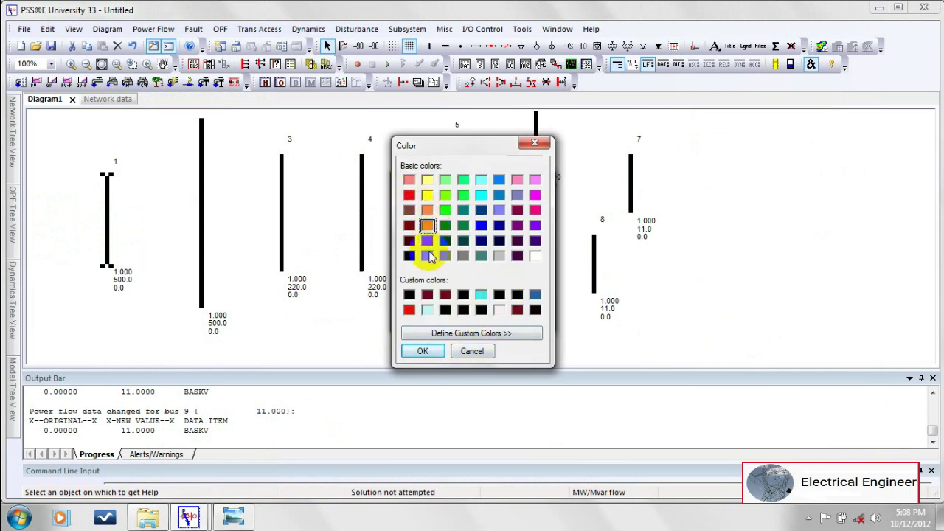
left_click(423, 351)
left_click(438, 314)
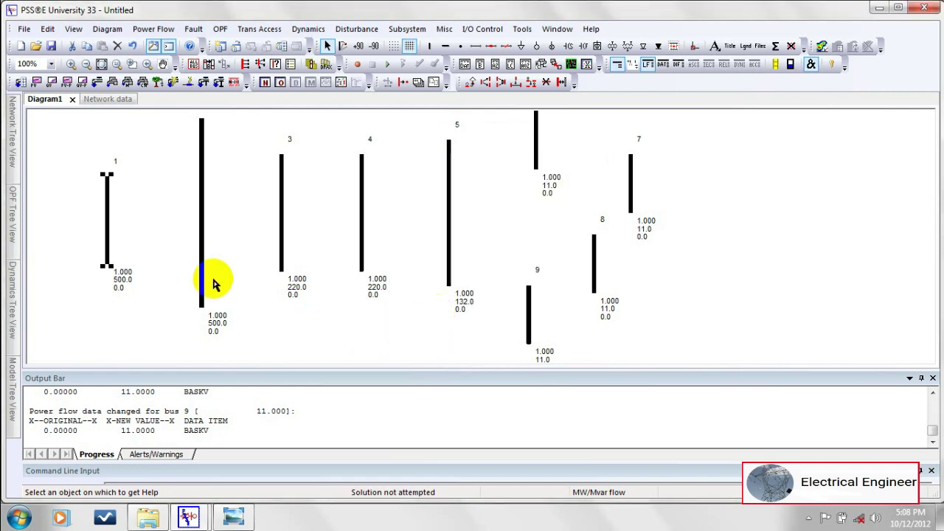
left_click(170, 236)
Compare the one-line diagram with the bus colours and connections in the assignment drawing
left_click(231, 518)
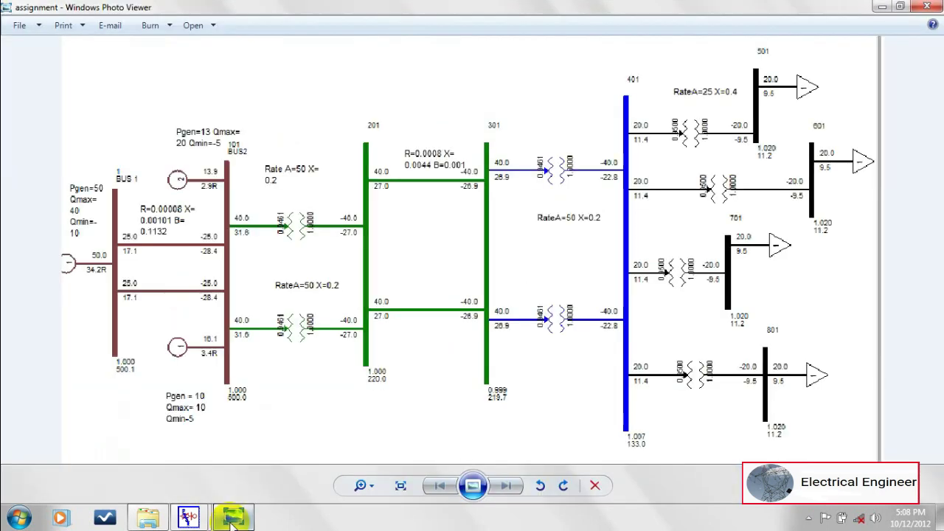
left_click(232, 518)
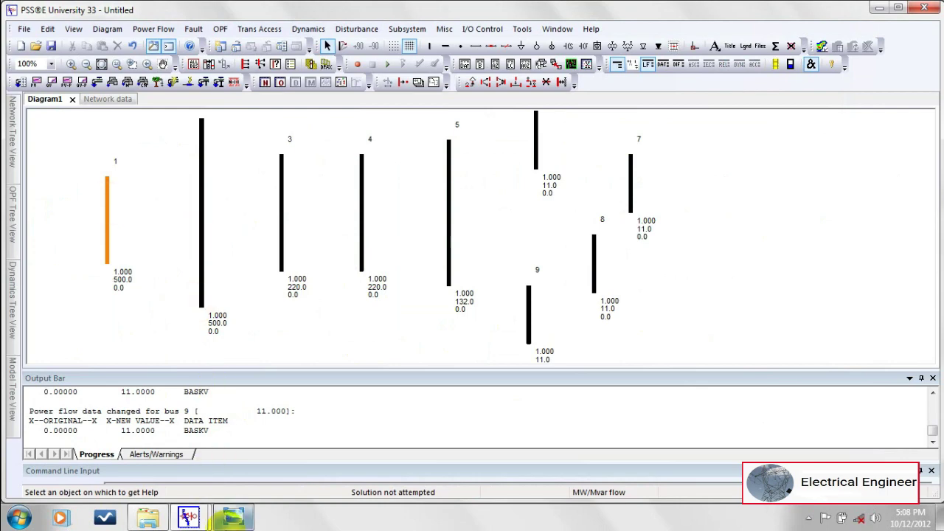
left_click(231, 518)
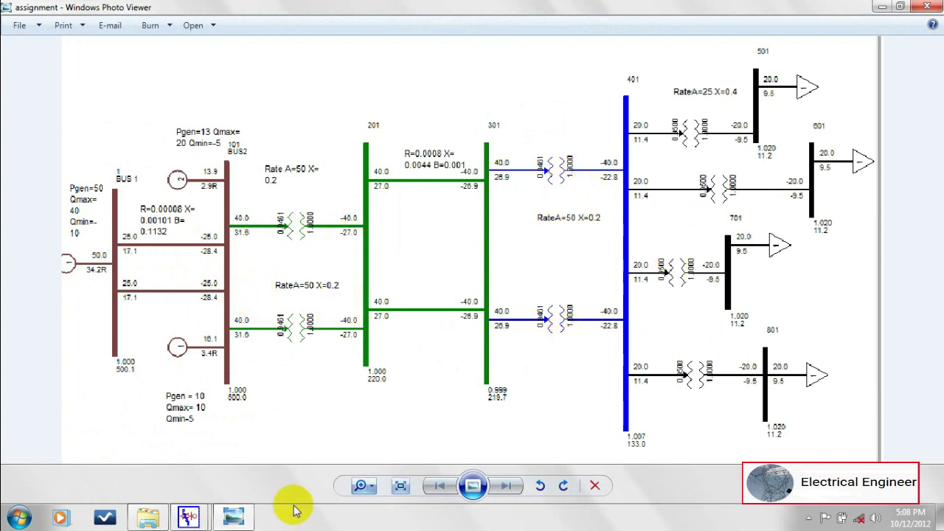
Return to PSS®E and draw two parallel non-transformer branches between bus 1 and bus 2
left_click(229, 519)
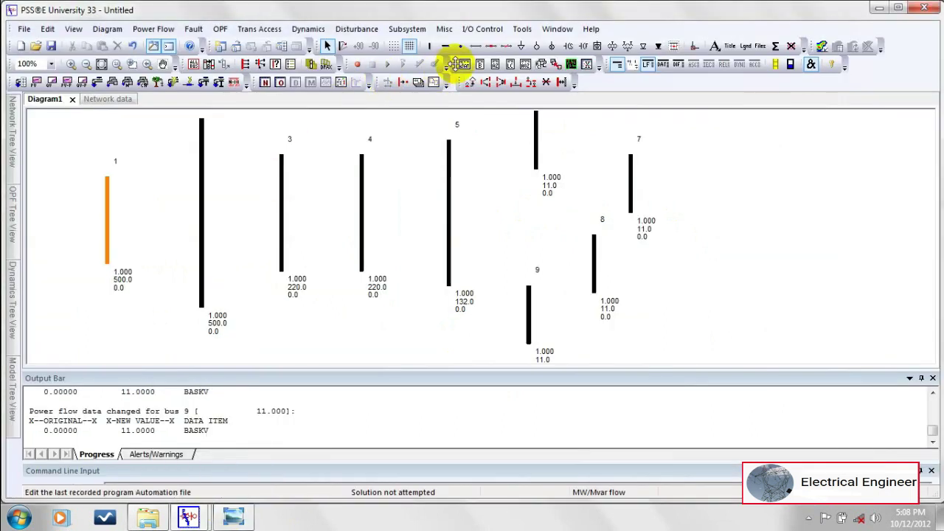
left_click(475, 47)
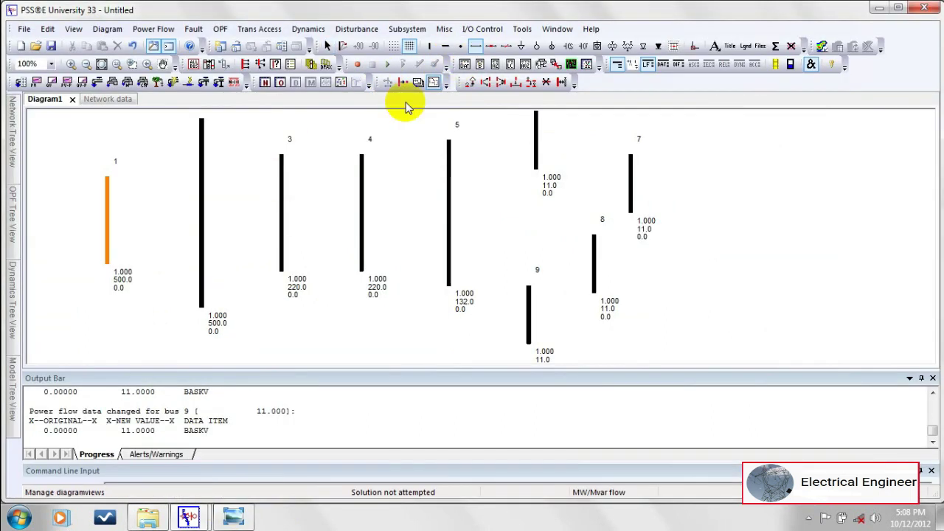
left_click(108, 182)
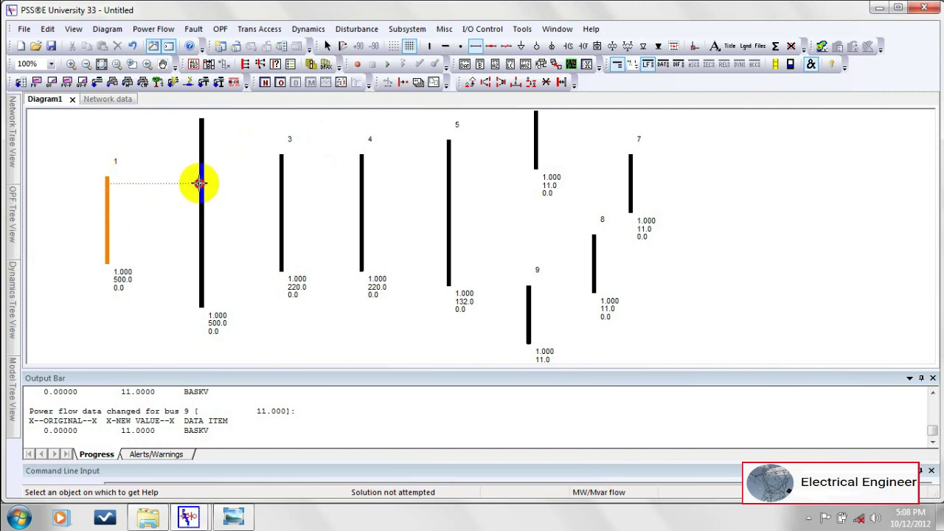
left_click(199, 182)
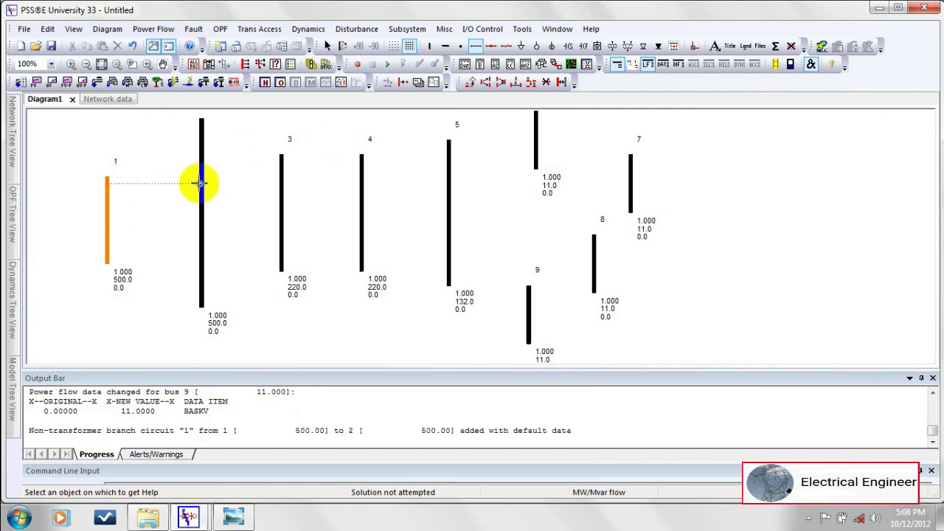
left_click(108, 250)
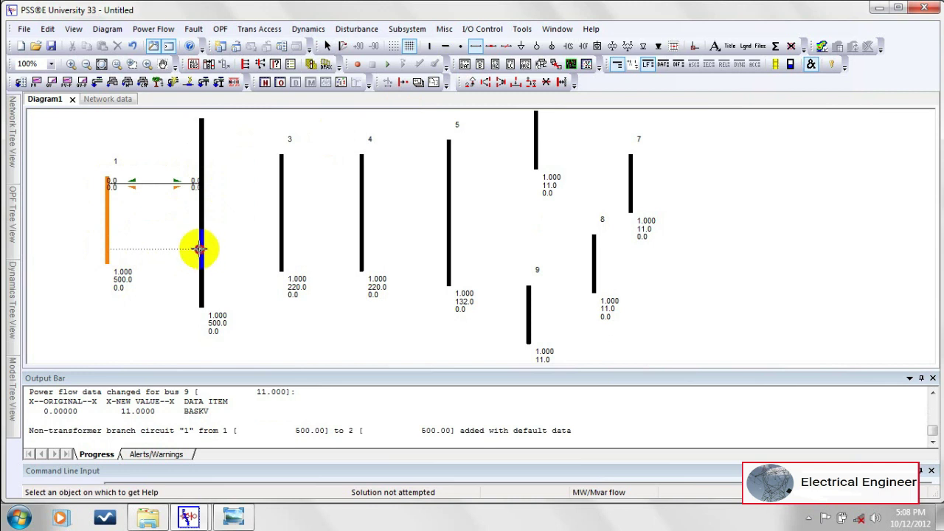
left_click(199, 249)
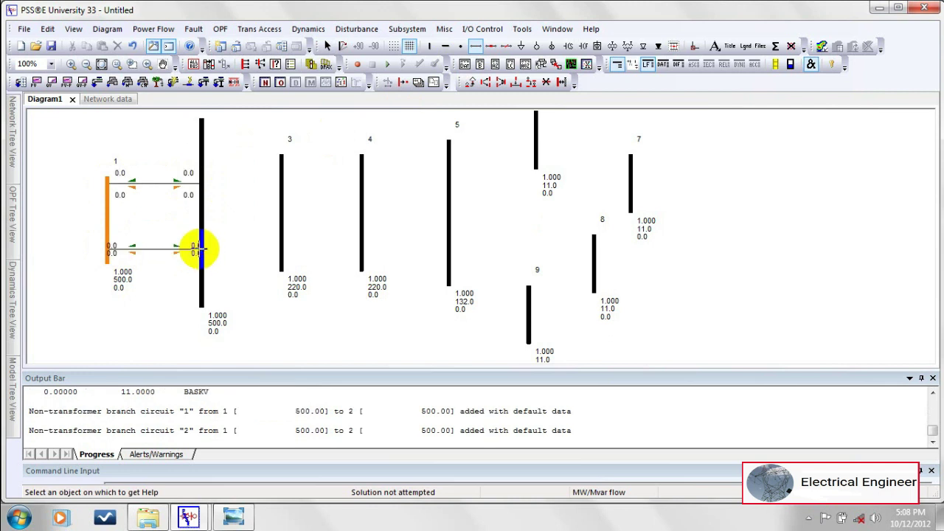
Draw two parallel non-transformer branches between bus 3 and bus 4
left_click(281, 174)
left_click(363, 176)
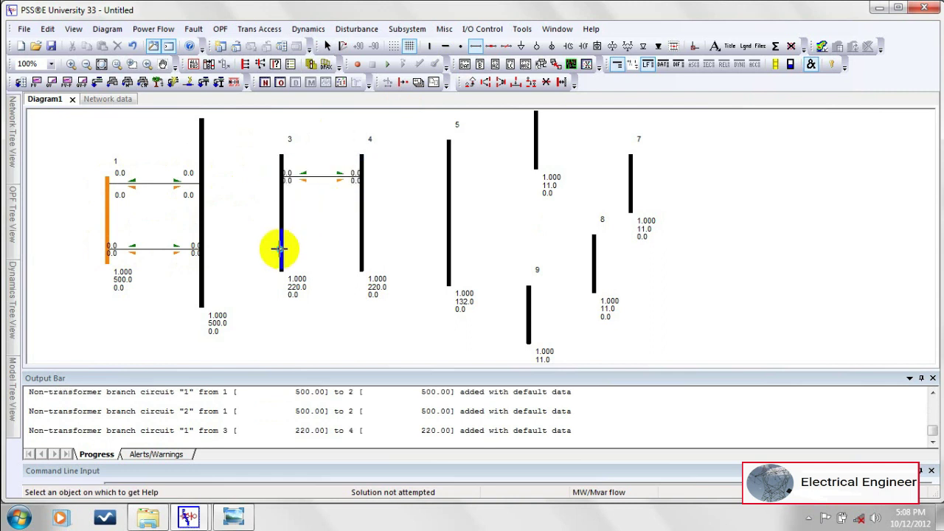
left_click(280, 249)
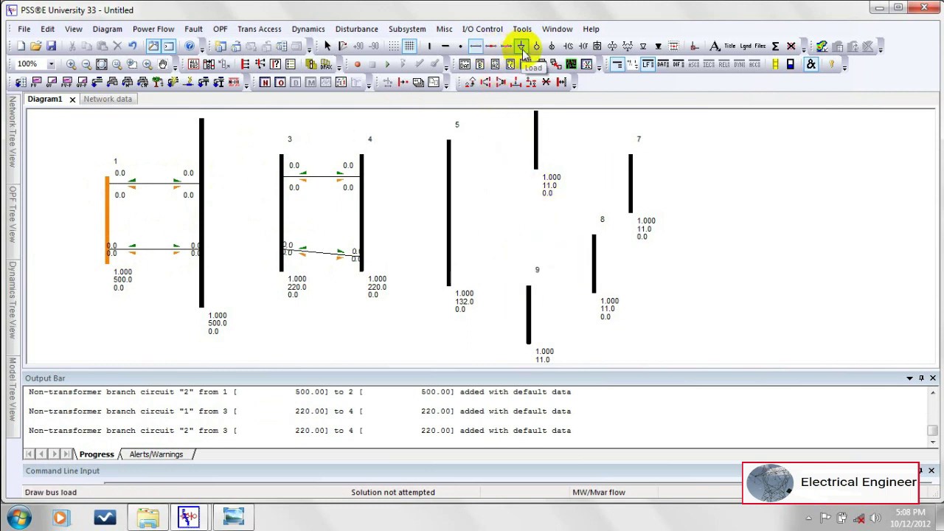
Connect bus 3 to bus 2 with two parallel two-winding transformers
left_click(611, 48)
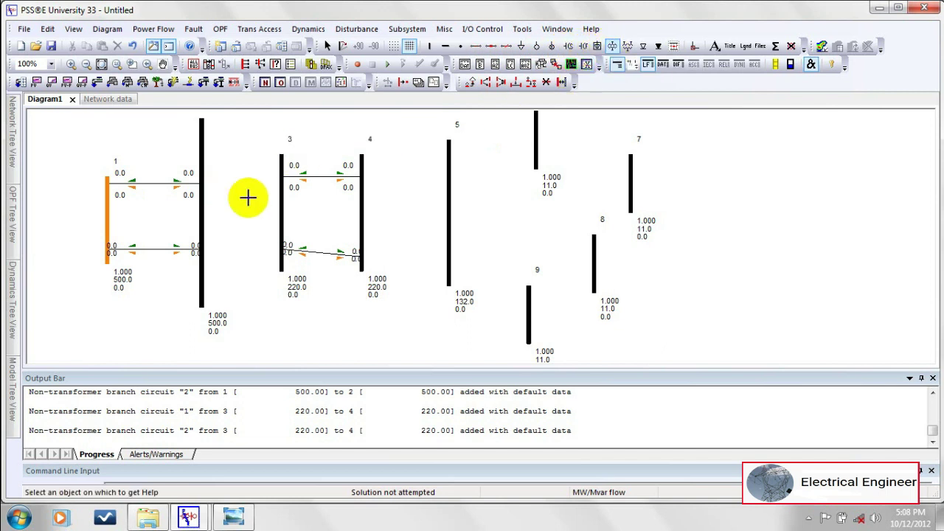
left_click(278, 190)
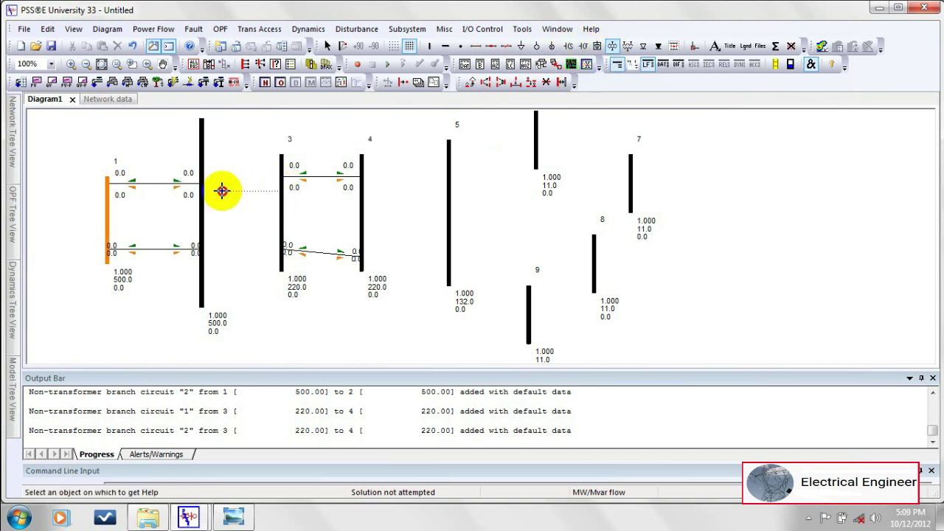
left_click(199, 190)
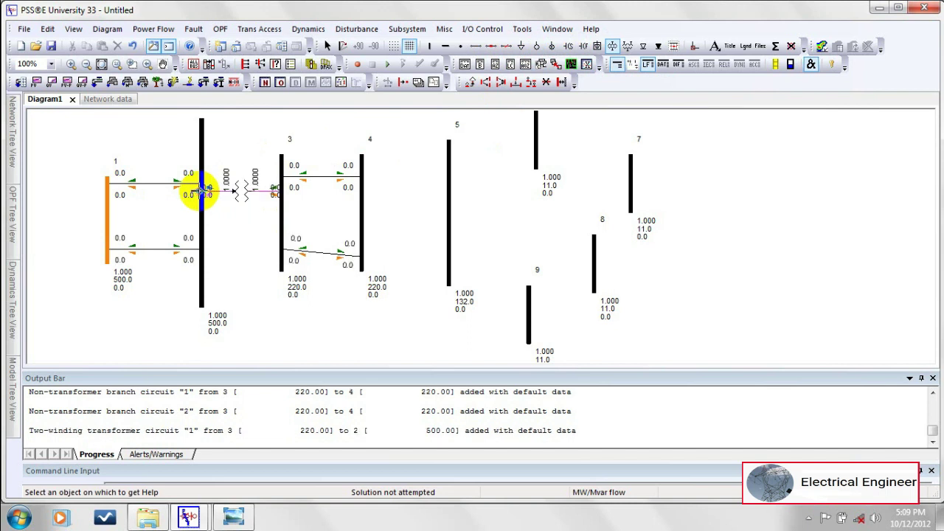
left_click(281, 234)
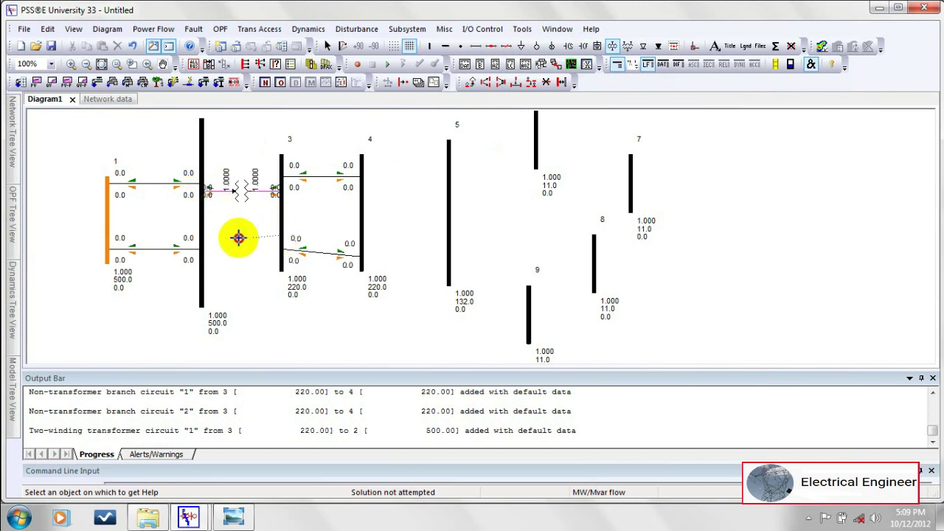
left_click(200, 238)
right_click(273, 236)
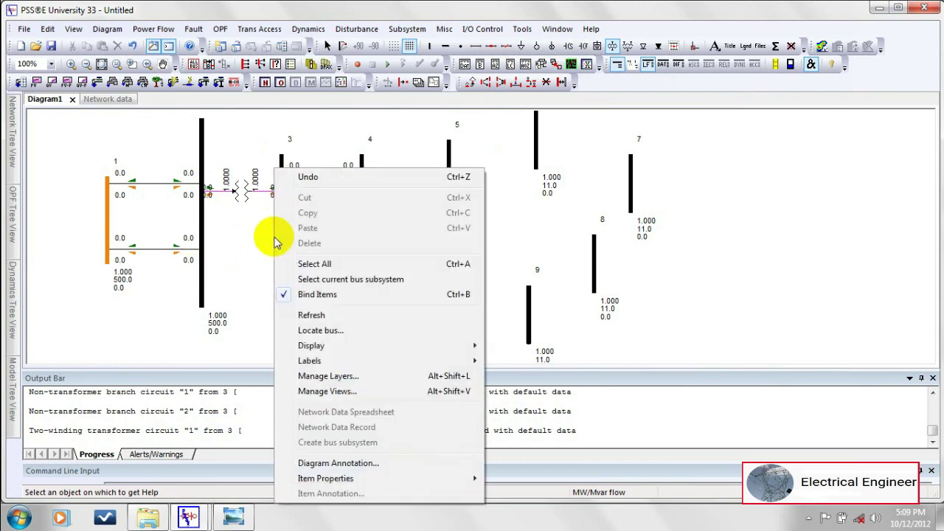
key("Escape")
left_click(612, 46)
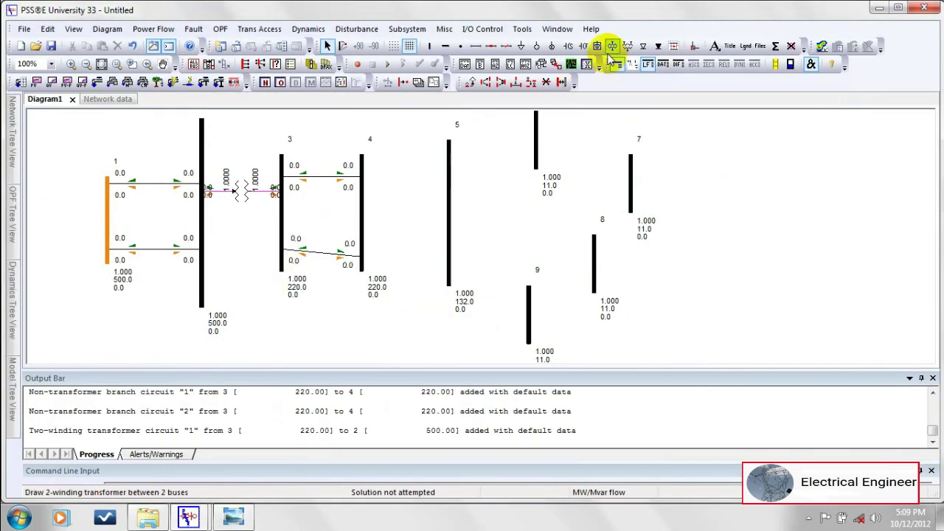
left_click(278, 262)
left_click(199, 262)
Connect bus 5 to bus 4 with two parallel two-winding transformers
left_click(449, 174)
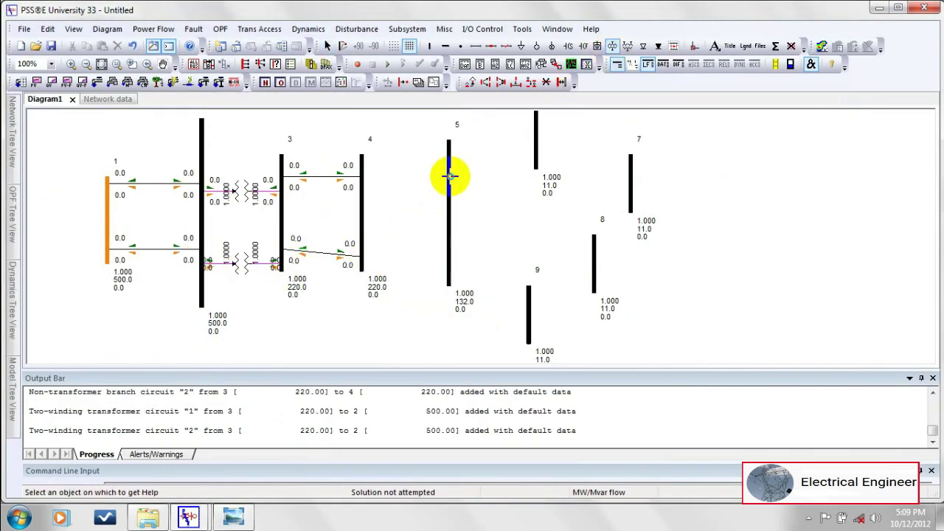
left_click(361, 175)
left_click(448, 233)
left_click(361, 233)
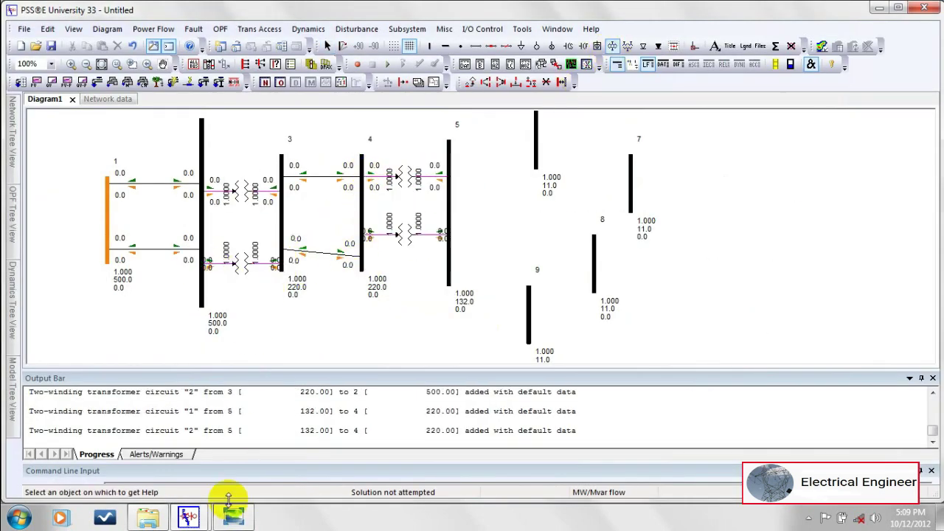
Check the assignment drawing and connect buses 6, 7, 8 and 9 to bus 5 with one two-winding transformer each
left_click(233, 517)
left_click(233, 516)
left_click(535, 154)
left_click(448, 153)
left_click(629, 185)
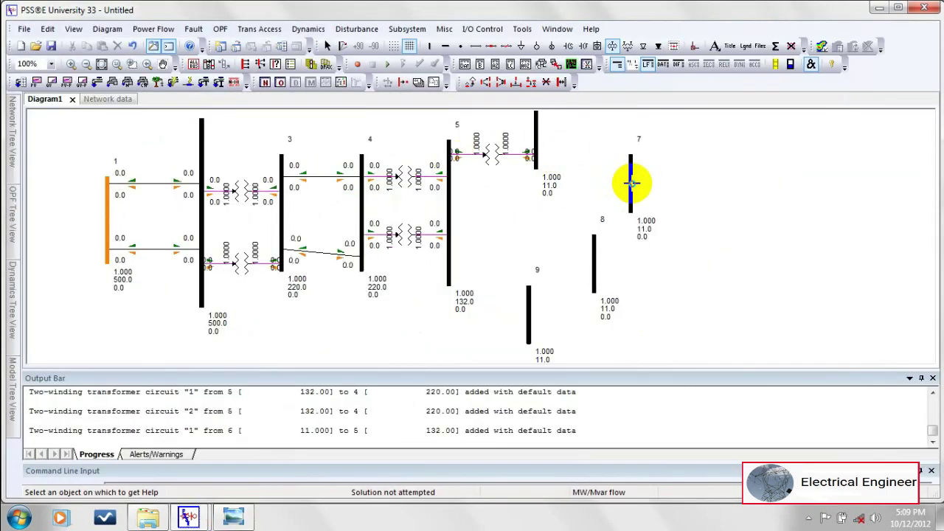
left_click(447, 190)
left_click(593, 256)
left_click(448, 256)
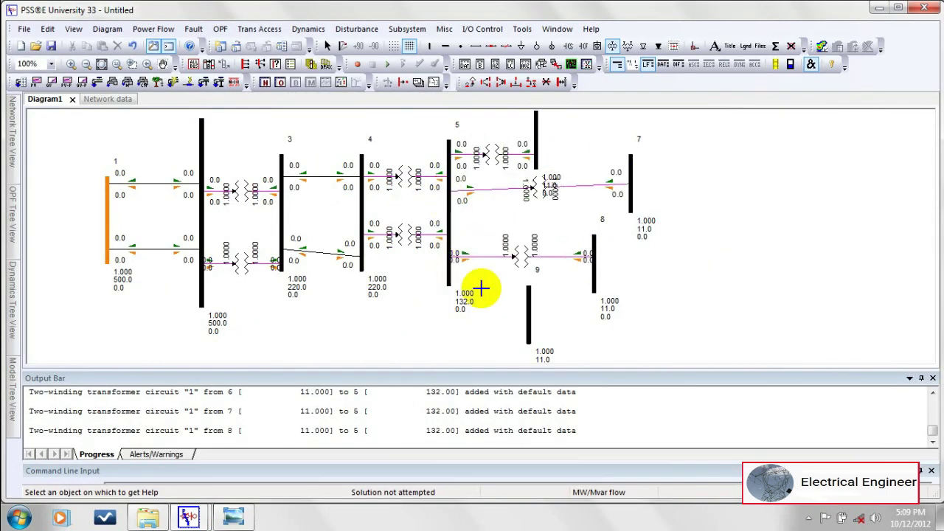
left_click(528, 294)
left_click(448, 274)
key("Escape")
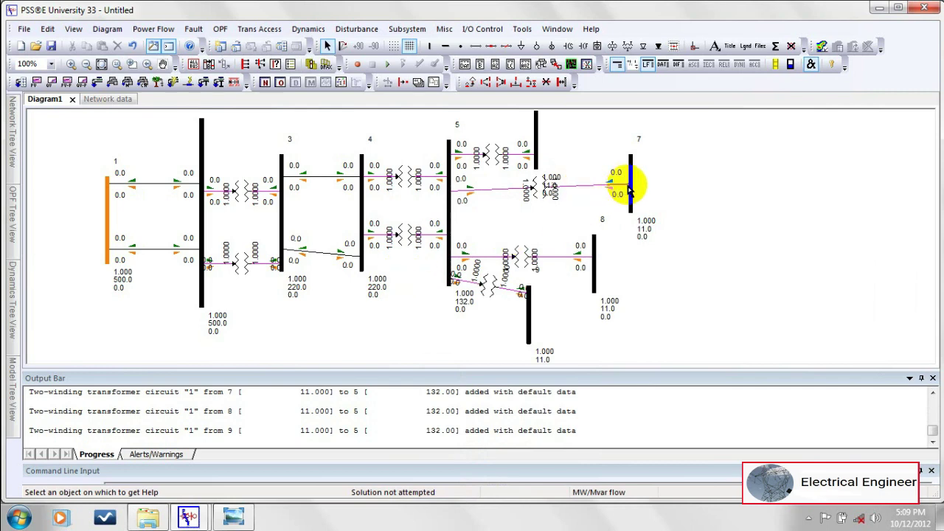
Reposition buses 6 to 9 and lengthen bus 5 so their transformer connections run horizontally without overlapping
left_click_drag(630, 190, 679, 197)
left_click_drag(536, 151, 536, 110)
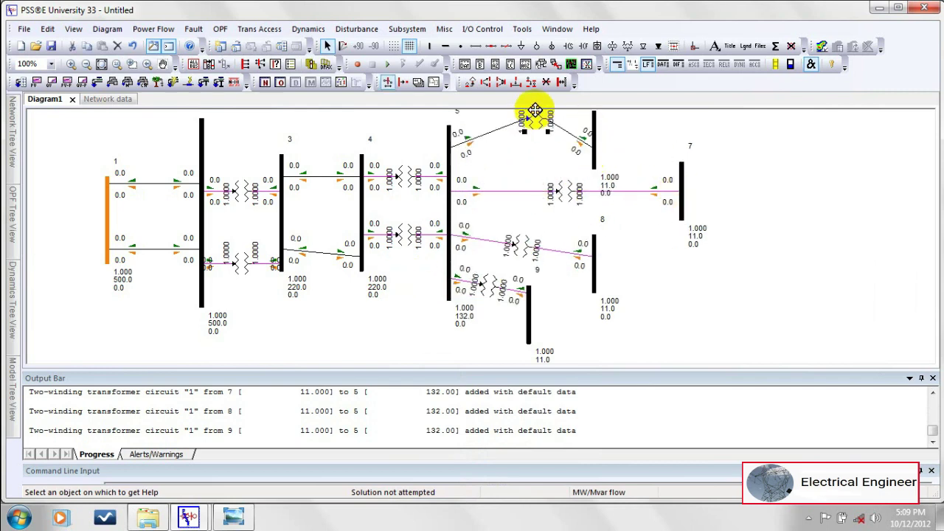
left_click_drag(596, 243, 617, 247)
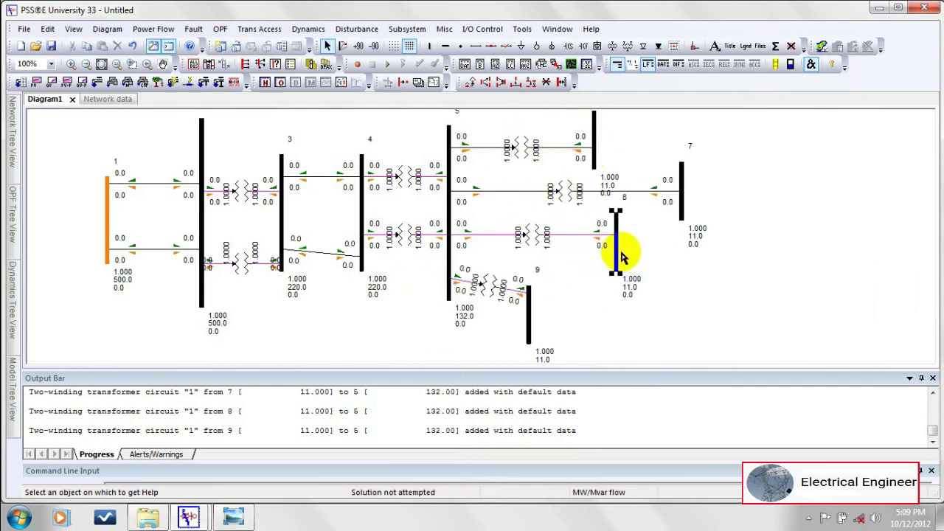
left_click_drag(530, 324, 553, 306)
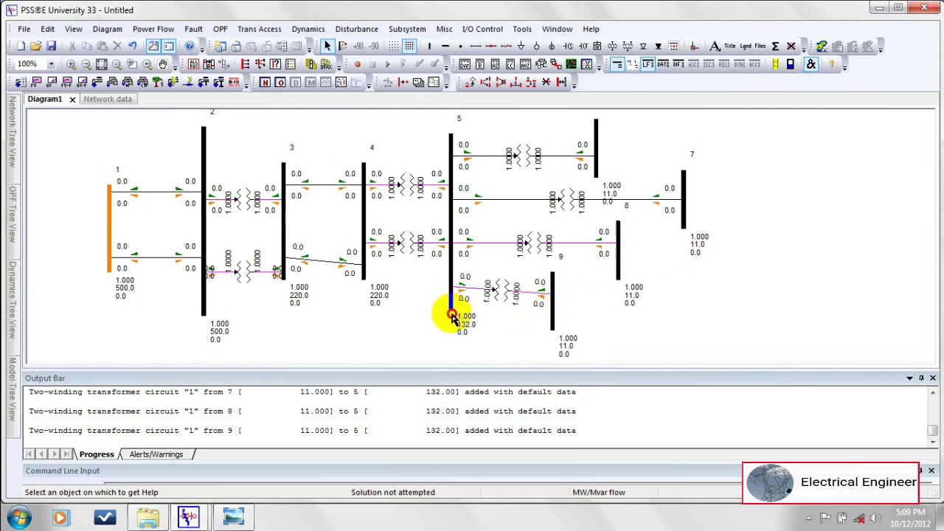
left_click_drag(452, 313, 450, 332)
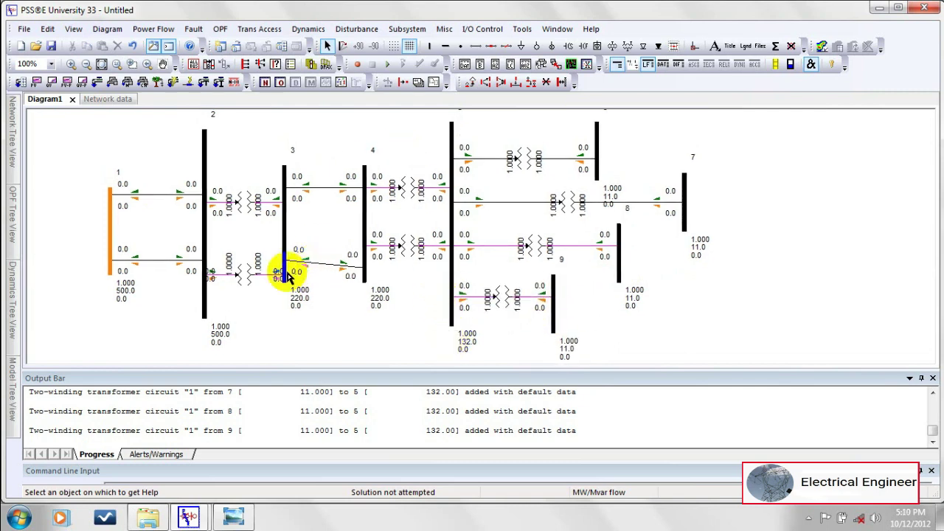
Straighten the lower branch between buses 3 and 4 and the lower transformer between buses 2 and 3, and even out the bus 1–2 branches
left_click_drag(364, 267, 364, 268)
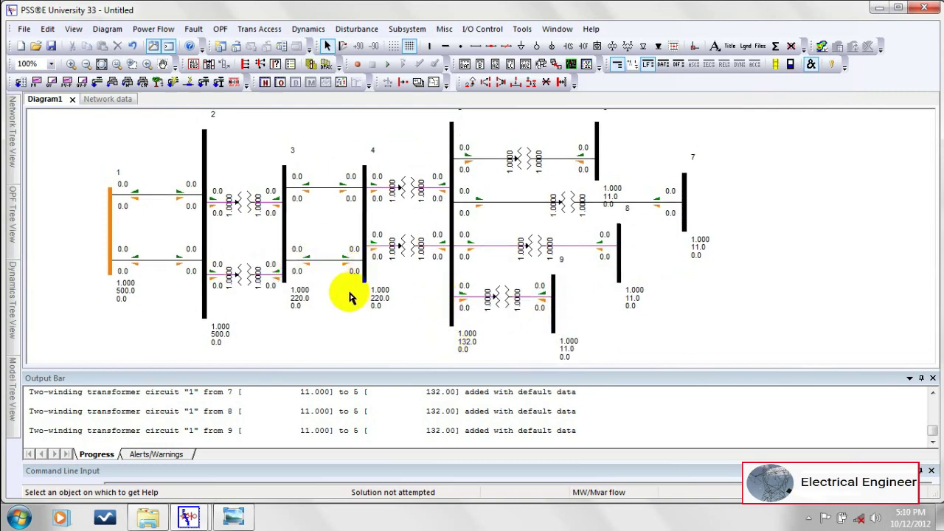
right_click(337, 295)
left_click(550, 306)
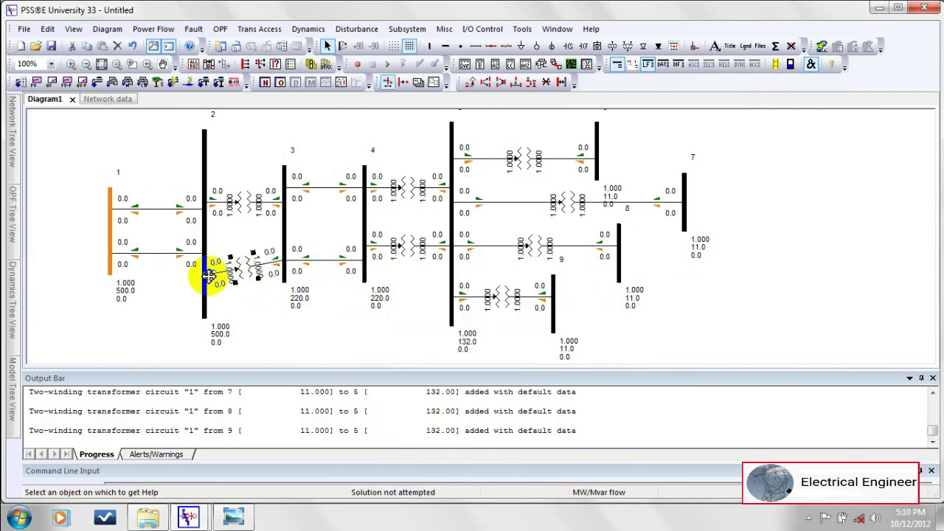
left_click_drag(210, 262, 206, 260)
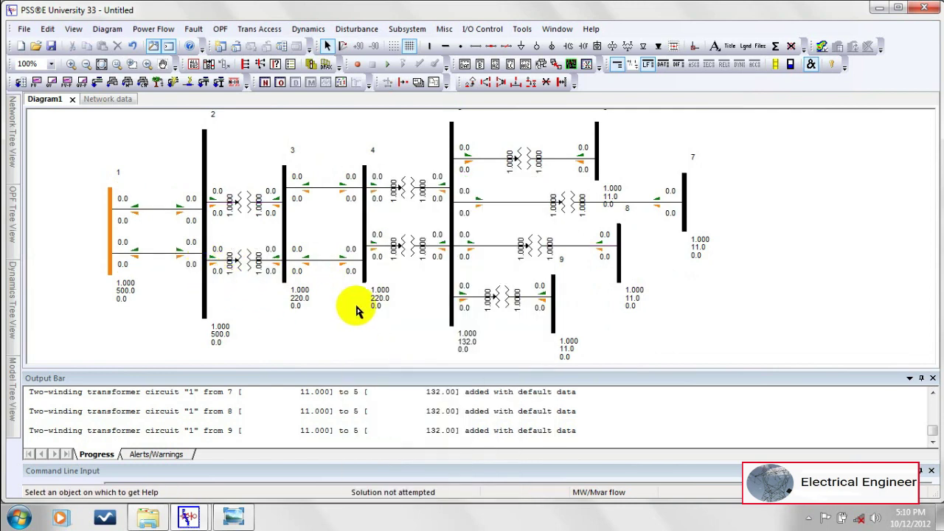
right_click(205, 283)
mouse_move(331, 397)
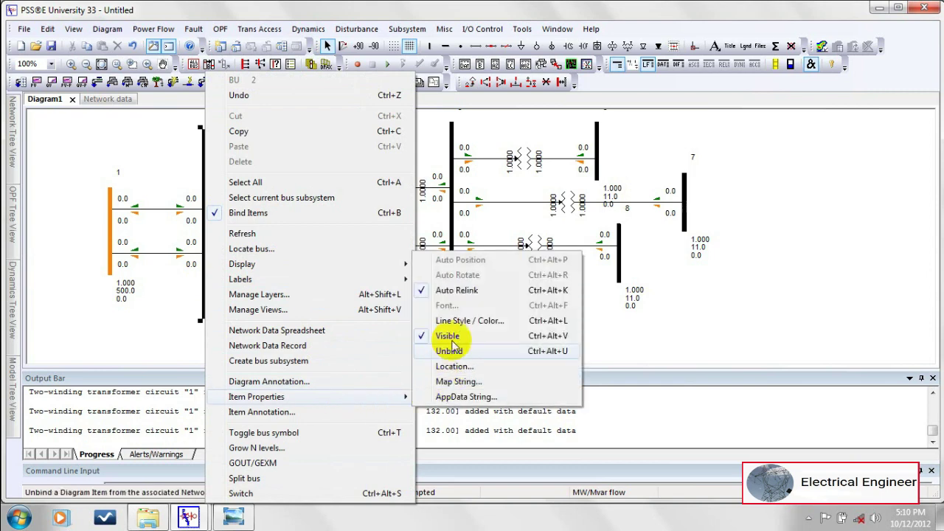
left_click(608, 332)
left_click(109, 99)
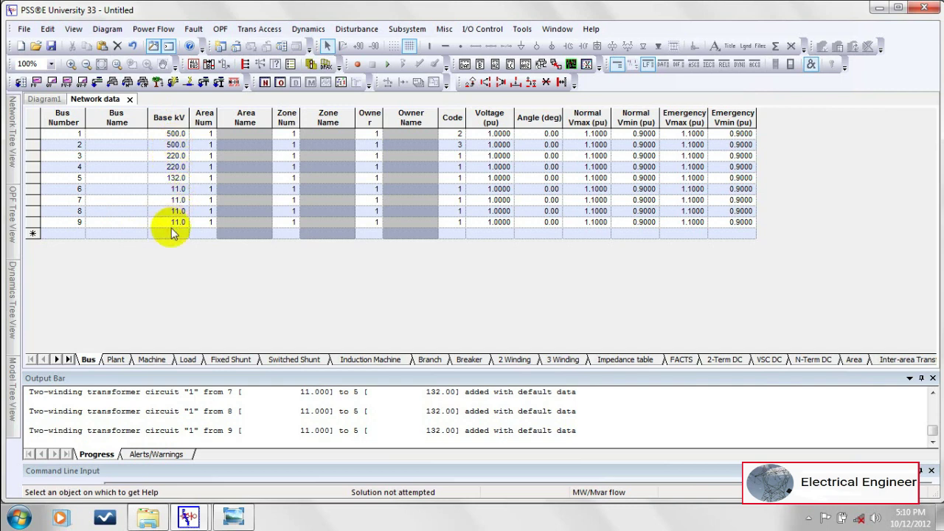
left_click(47, 100)
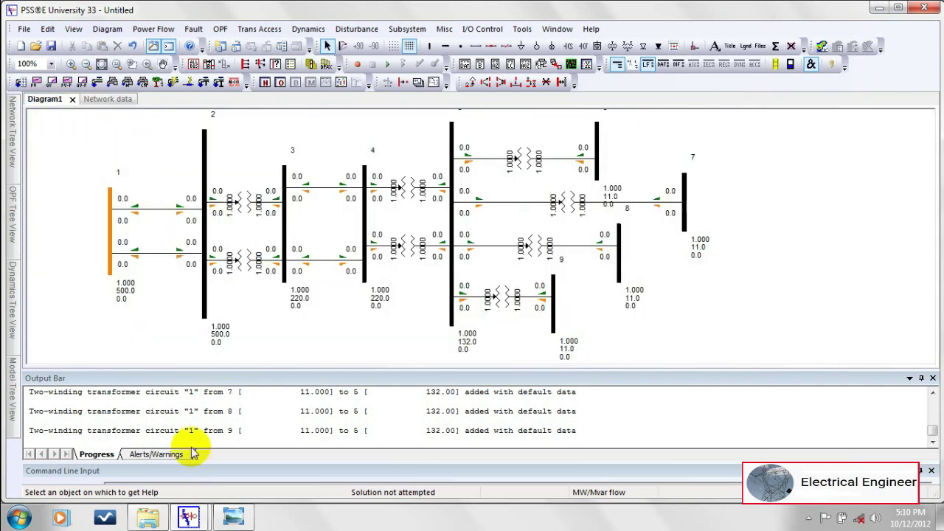
Add one generator to bus 1 and two generators to bus 2, near its upper and lower ends
left_click(537, 46)
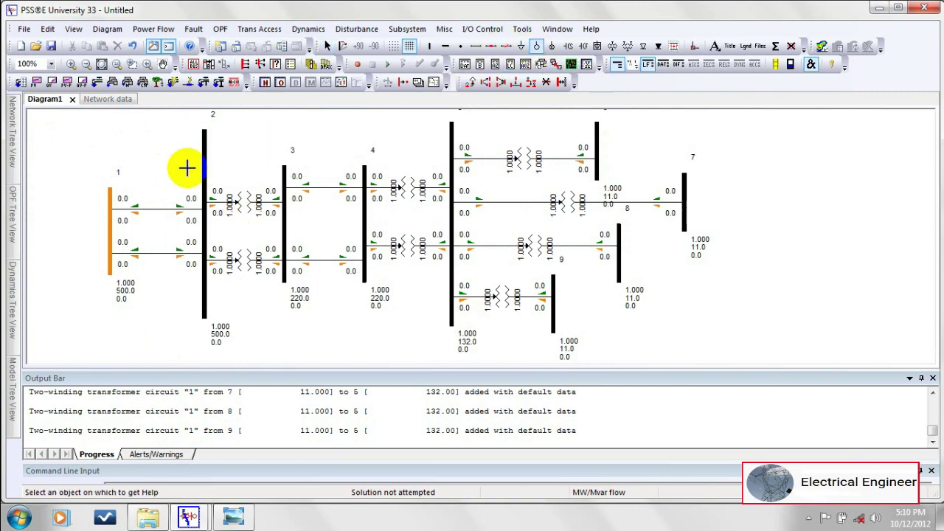
left_click(107, 201)
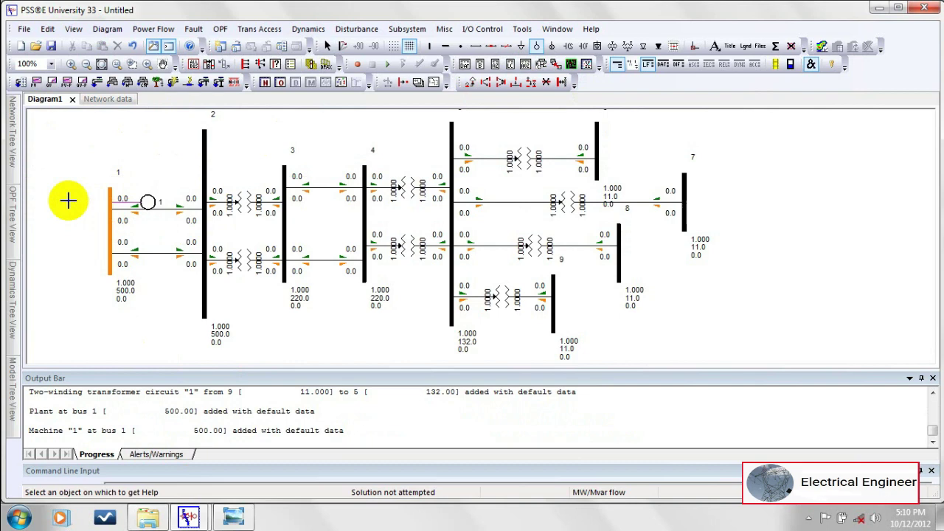
left_click(203, 150)
left_click(162, 152)
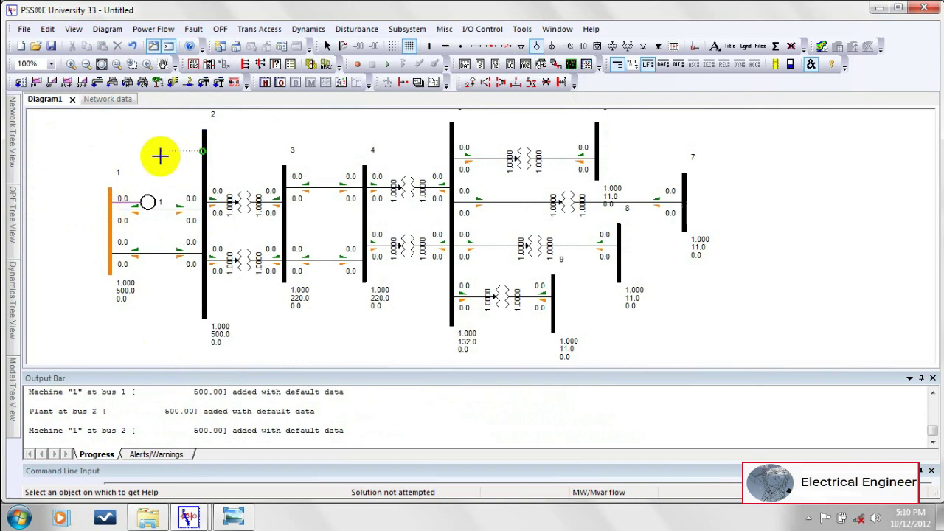
left_click(164, 302)
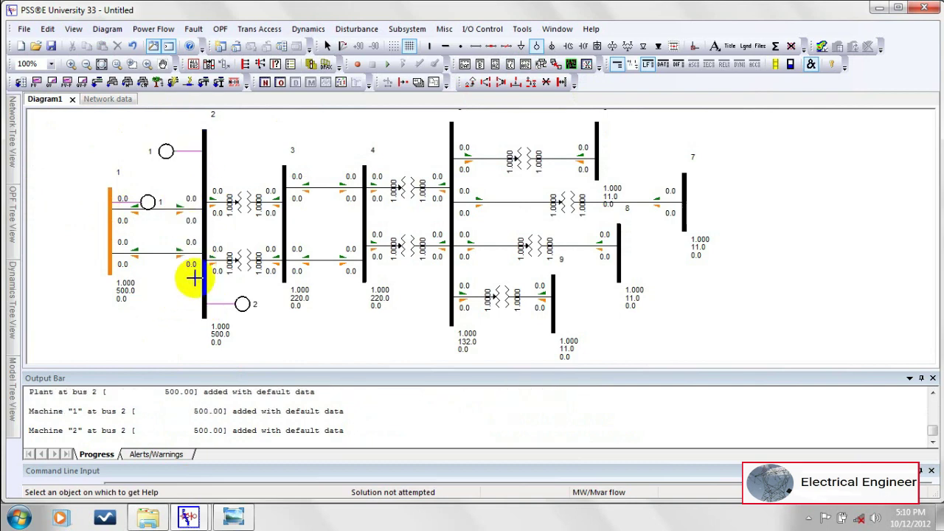
Add one load to each of buses 6, 7, 8 and 9
left_click(521, 46)
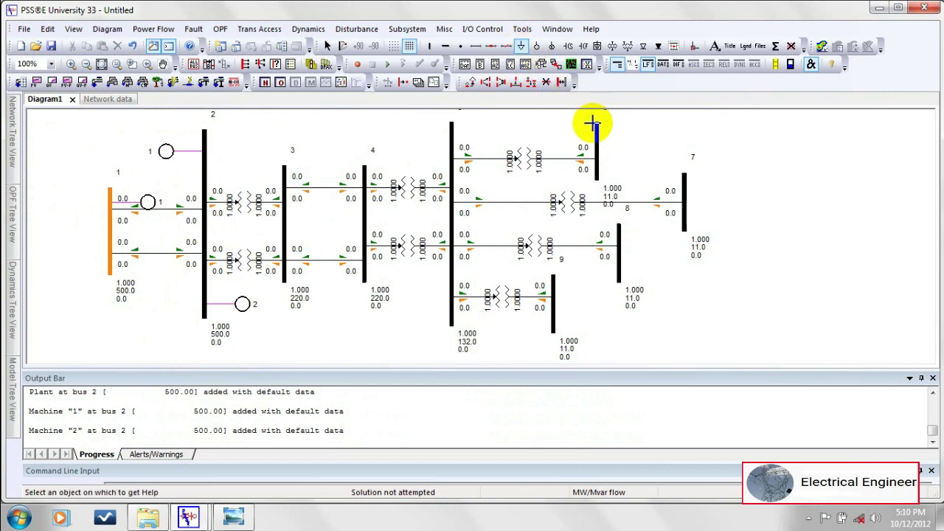
left_click(598, 136)
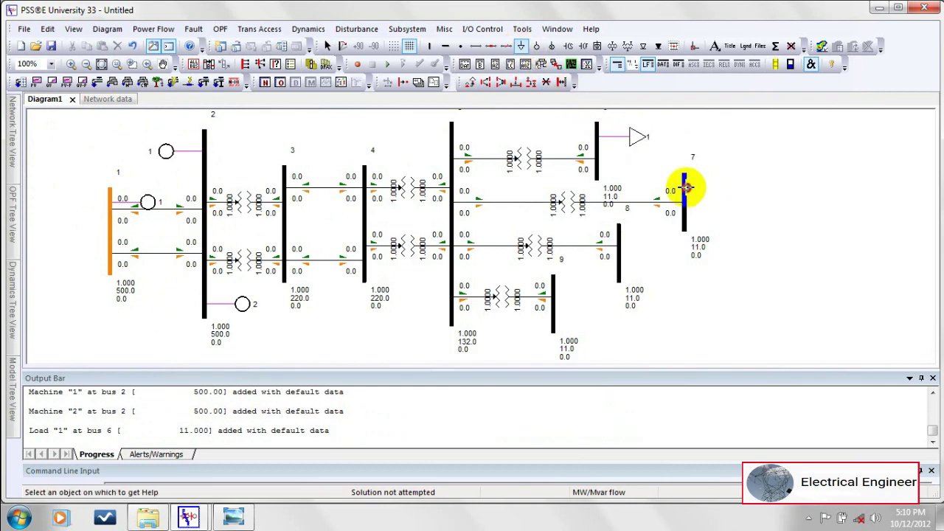
left_click(685, 188)
left_click(618, 268)
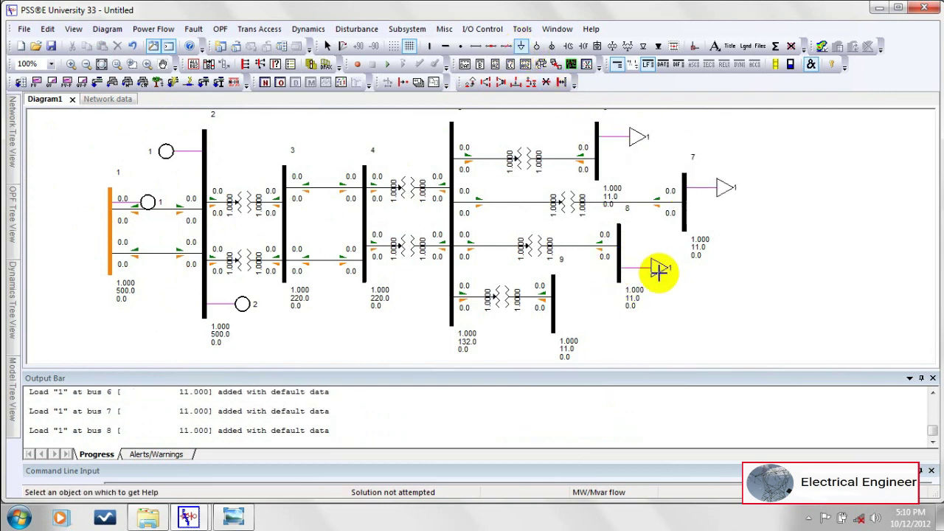
left_click(554, 325)
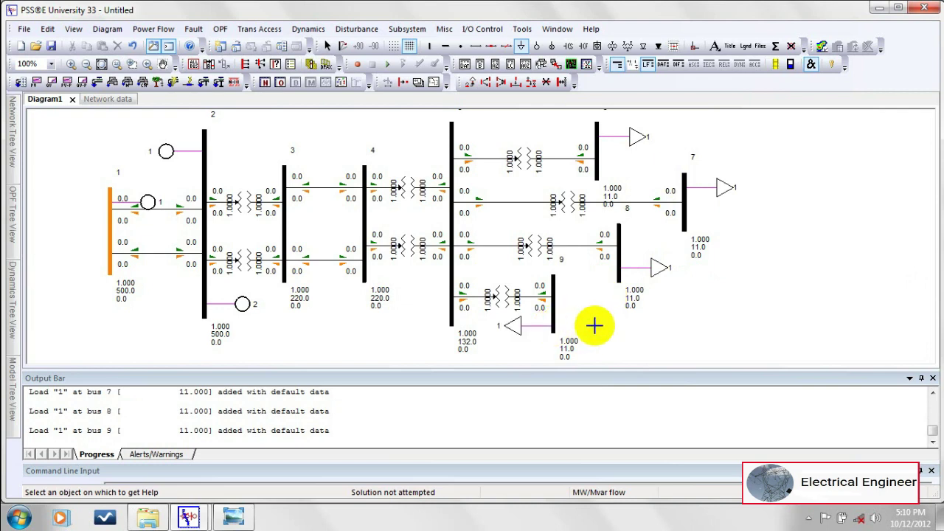
right_click(341, 319)
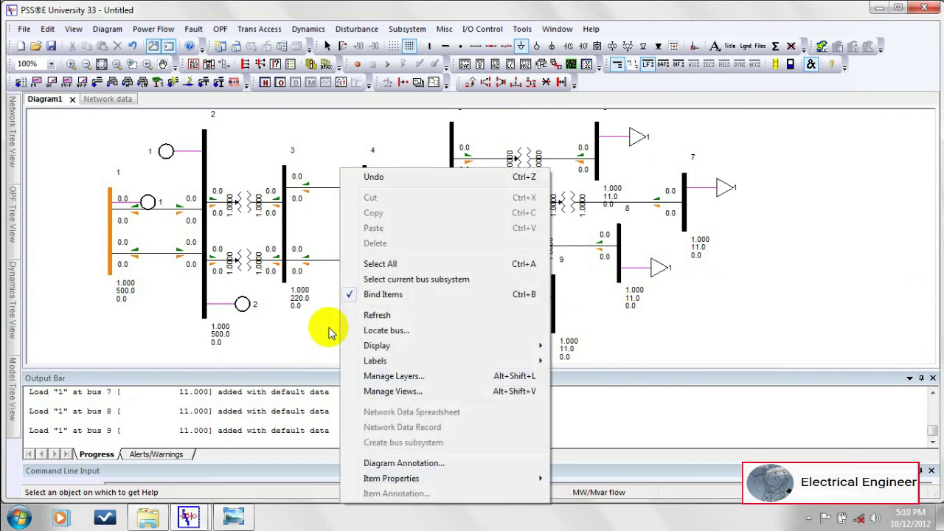
left_click(281, 343)
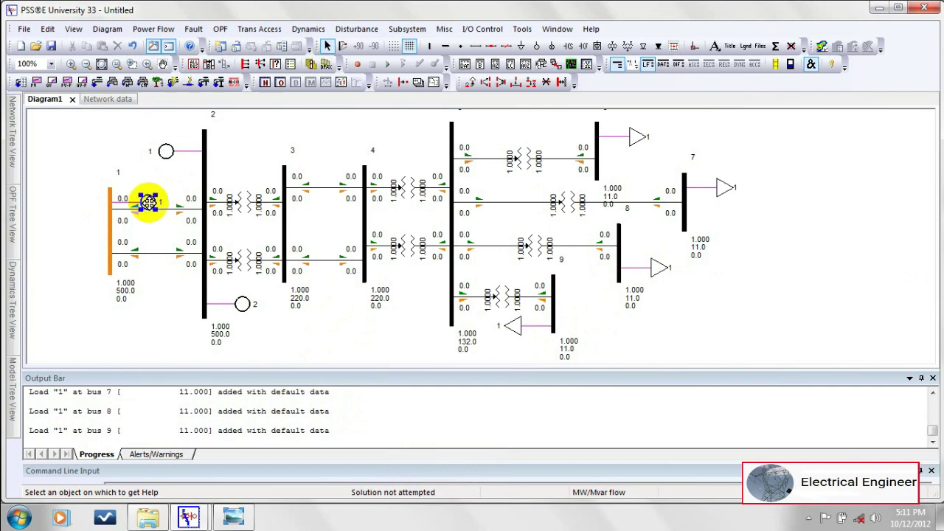
Move the bus 1 generator and the lower bus 2 generator to the left of their buses, and the bus 9 load to the right
left_click_drag(148, 203, 83, 210)
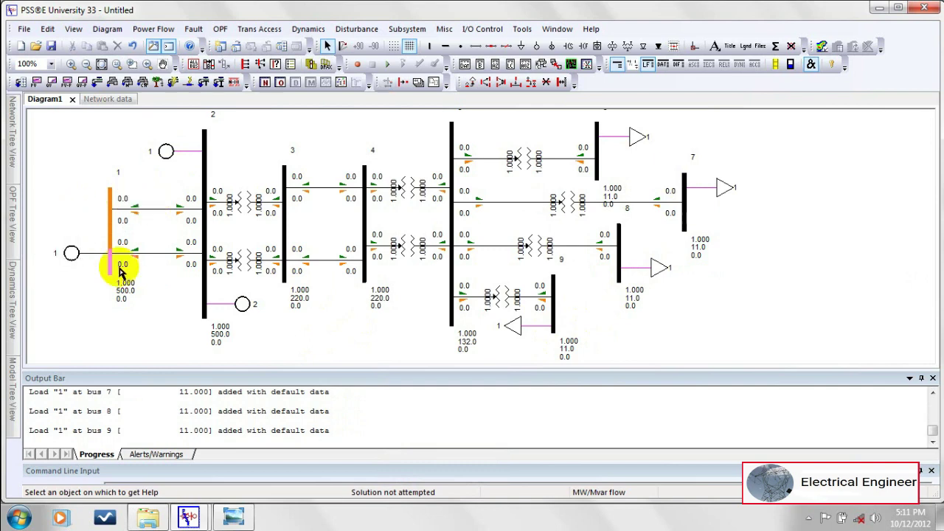
left_click_drag(240, 305, 156, 328)
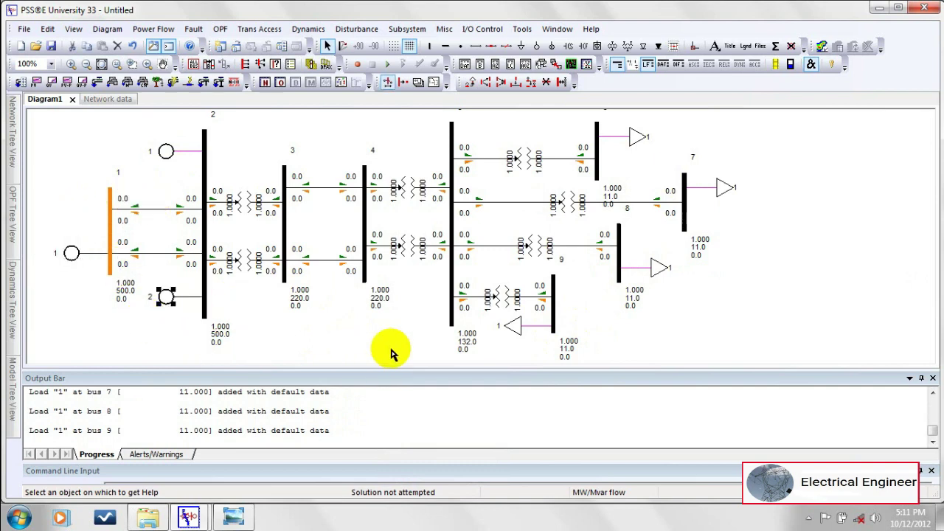
left_click_drag(514, 325, 579, 336)
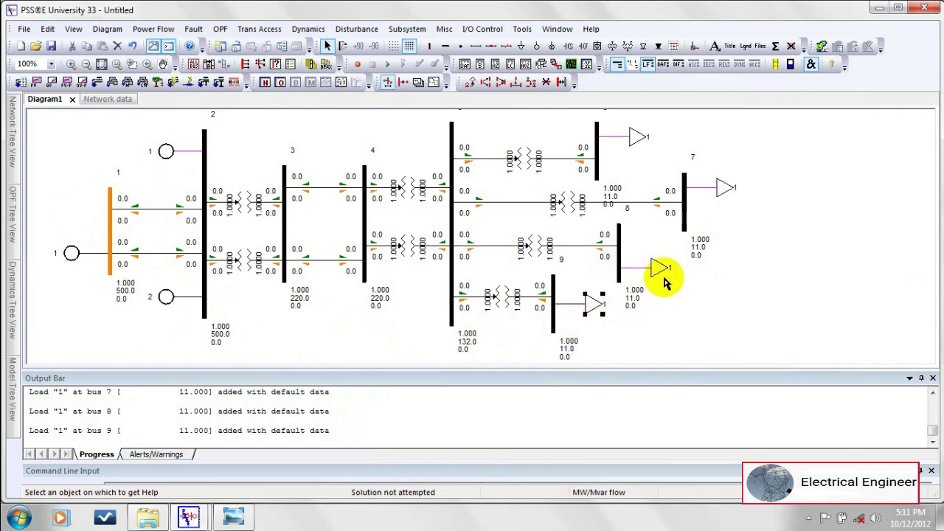
left_click(671, 339)
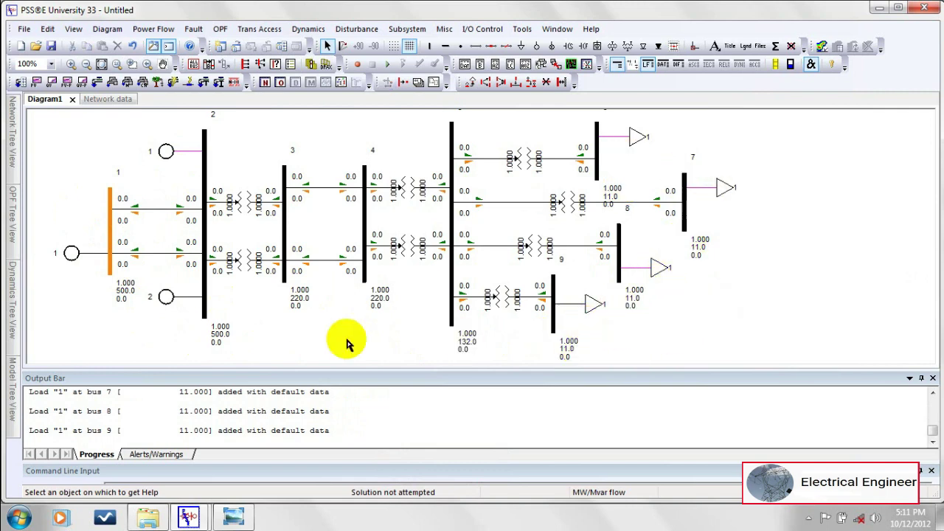
Check the assignment drawing and set the bus 6 load to 20 MW Pload and 9.5 Mvar Qload
left_click(256, 492)
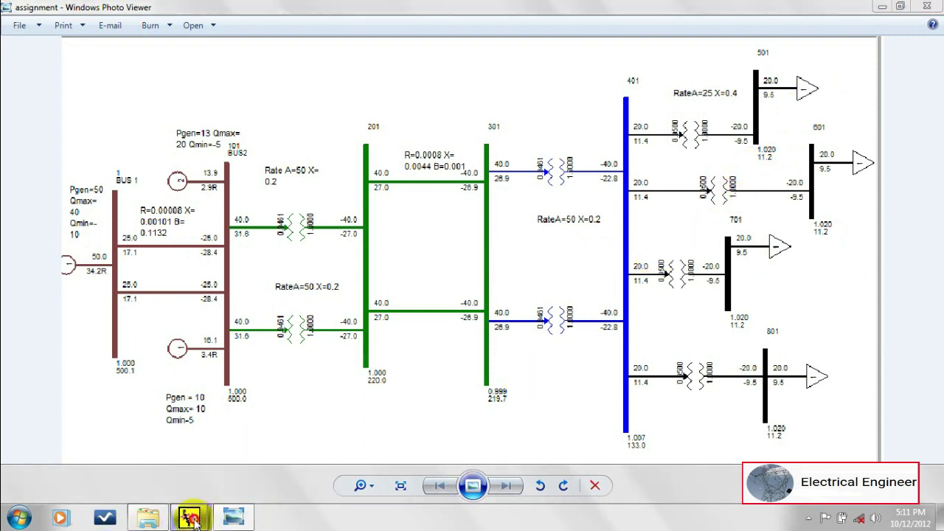
mouse_move(189, 517)
left_click(165, 448)
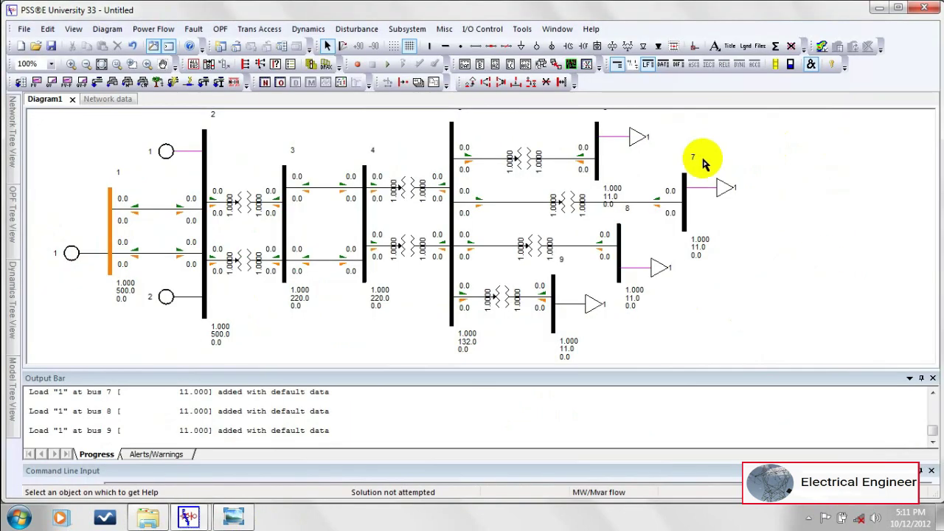
double_click(639, 141)
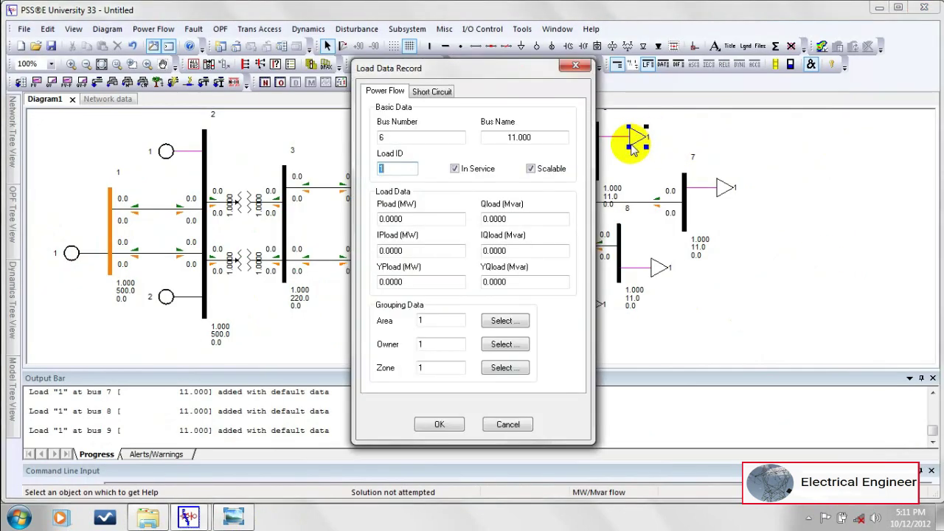
double_click(387, 137)
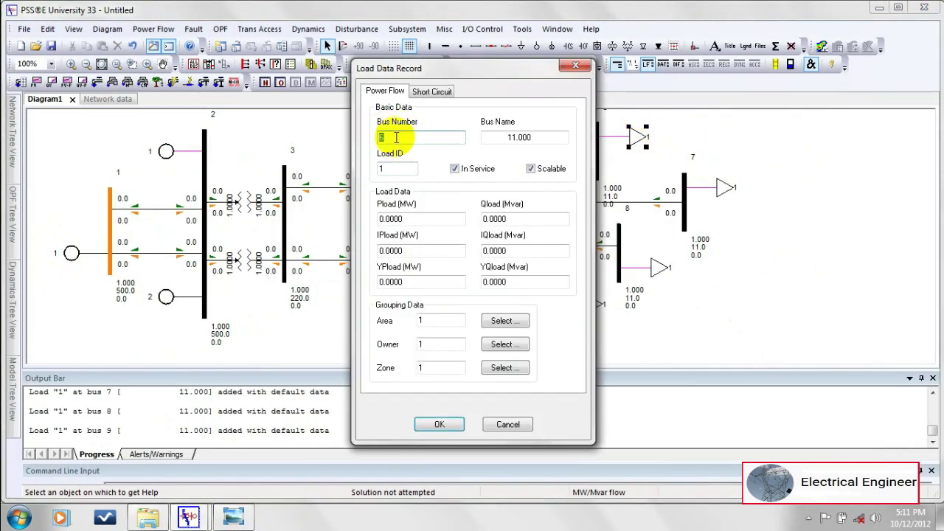
double_click(507, 138)
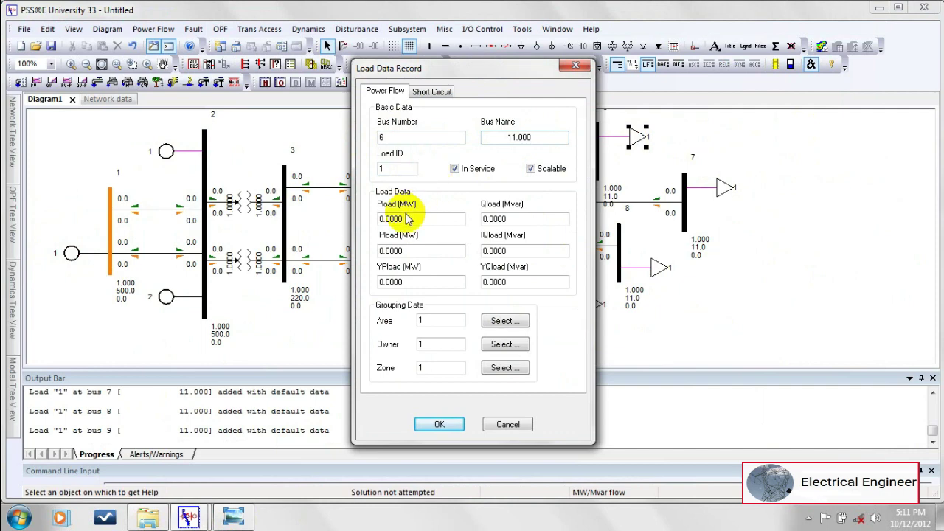
left_click_drag(413, 219, 354, 214)
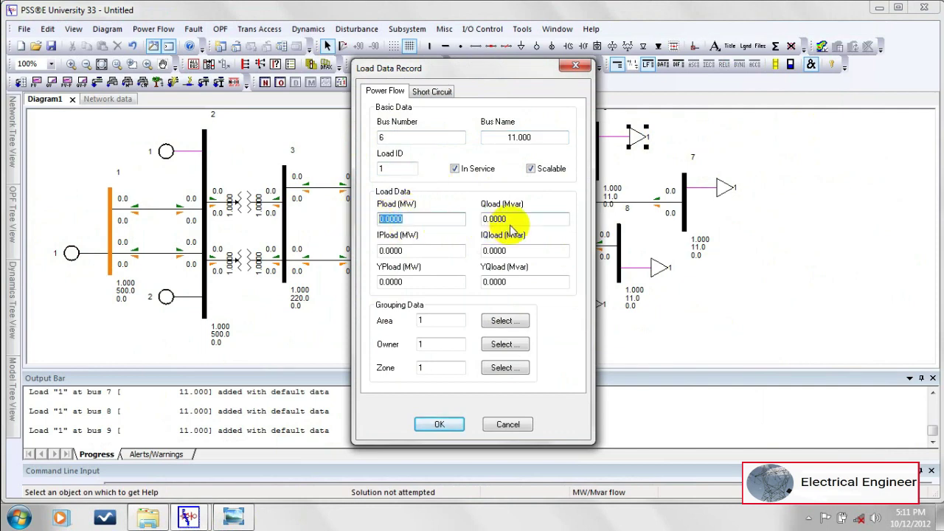
left_click(233, 516)
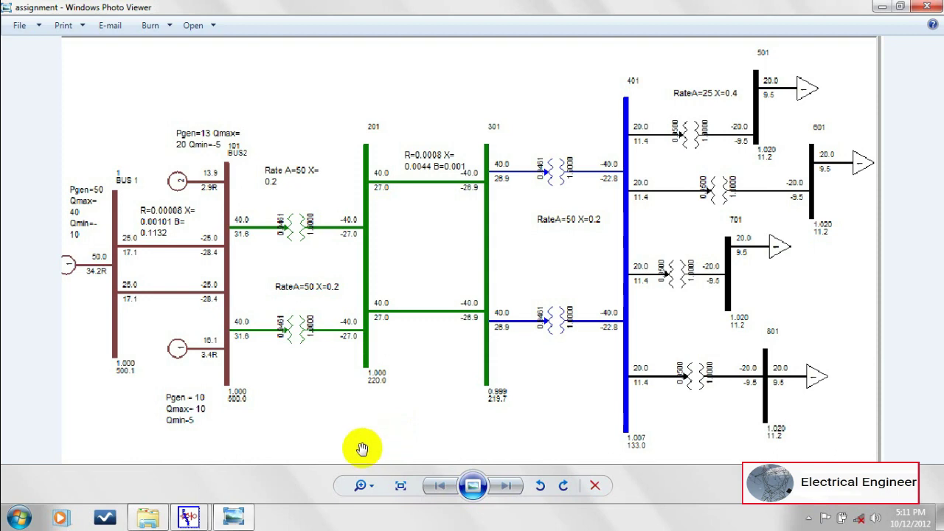
left_click(233, 516)
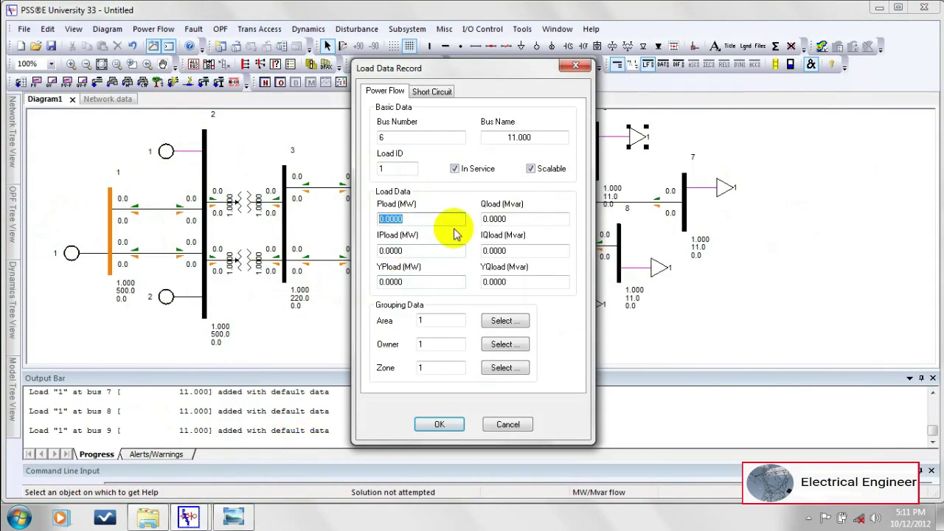
type("20")
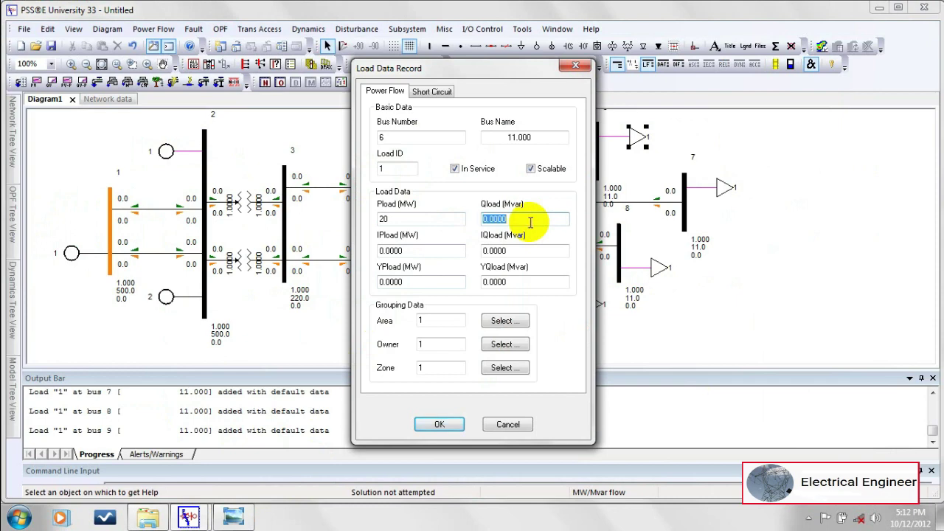
left_click(528, 219)
type("9.5")
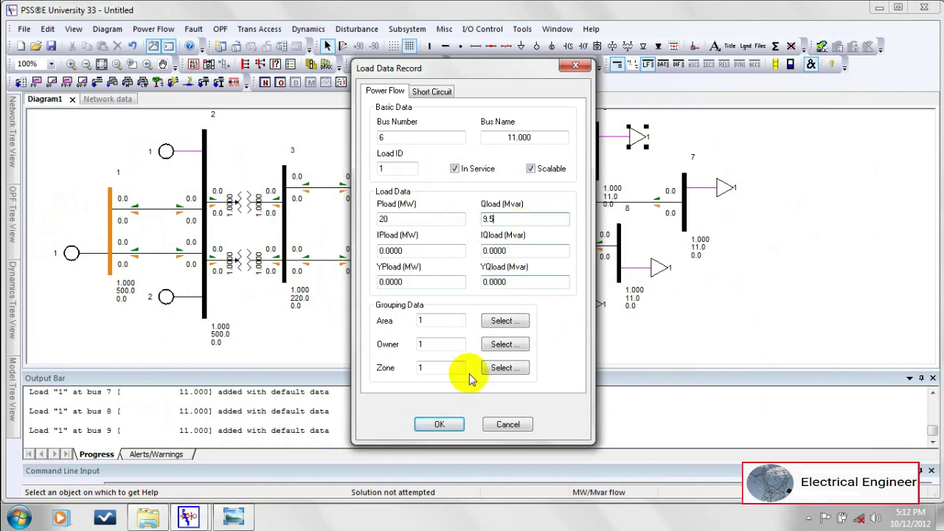
left_click(439, 424)
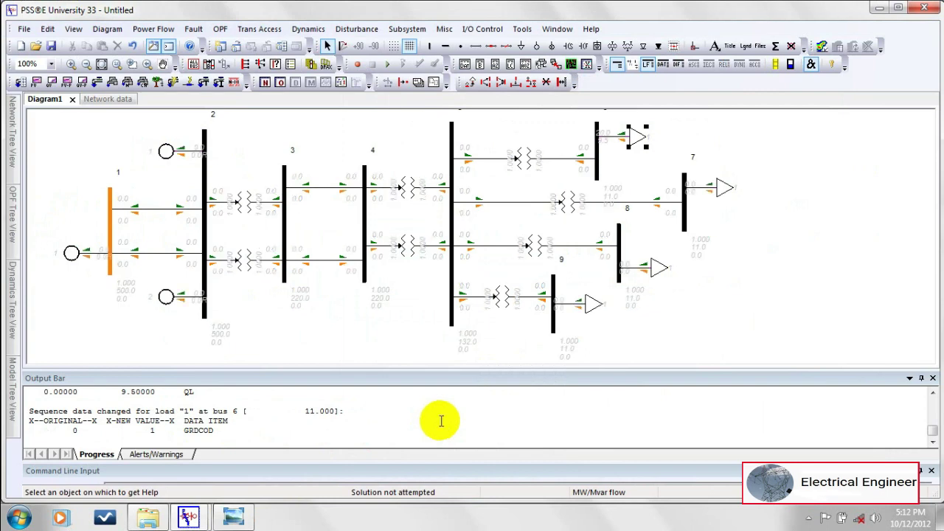
Set the bus 7 load to 20 MW Pload and 9.5 Mvar Qload
double_click(725, 190)
left_click_drag(392, 219, 359, 225)
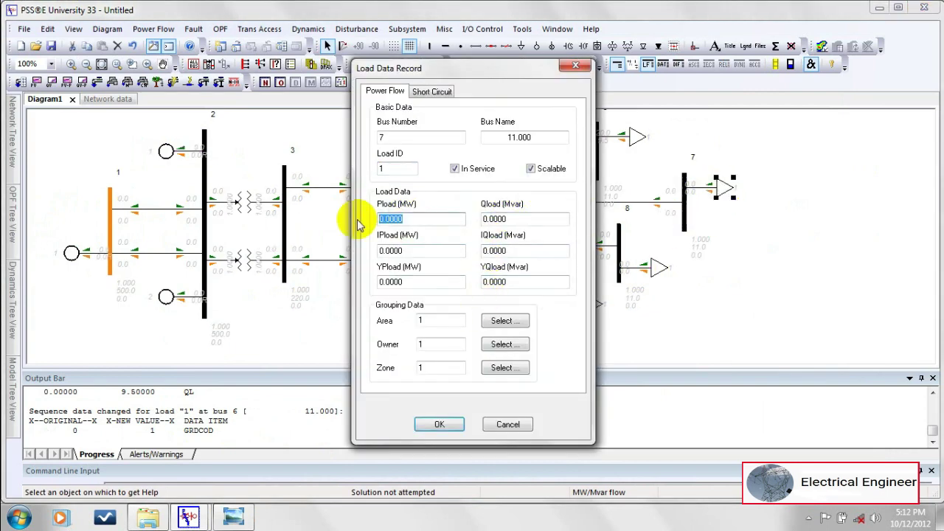
type("20")
key("Tab")
type("9.5")
left_click(438, 424)
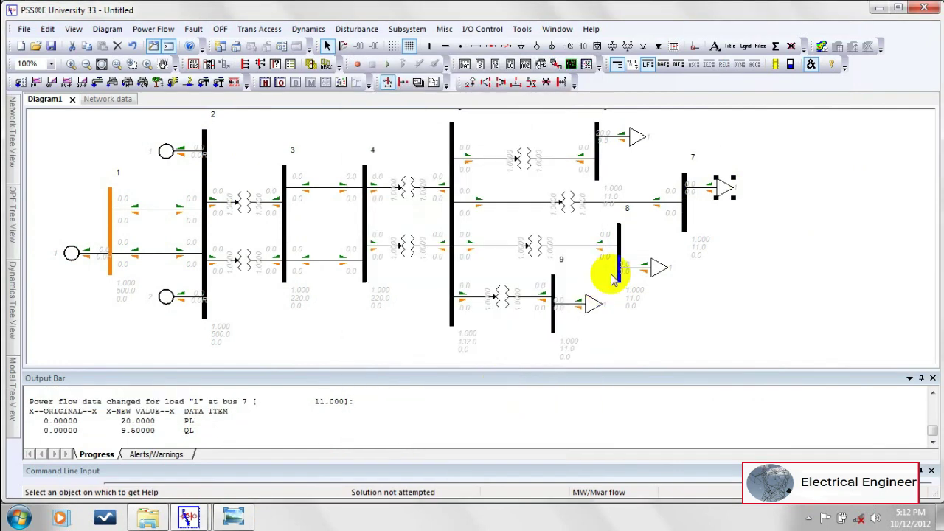
Set the bus 8 load to 20 MW Pload and 9.5 Mvar Qload
double_click(659, 266)
left_click_drag(413, 218, 347, 215)
type("20")
left_click(439, 424)
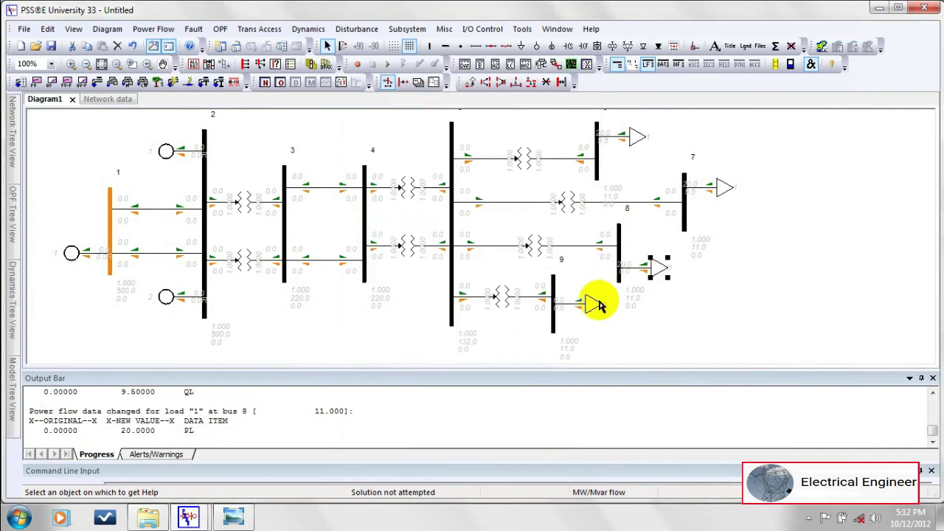
double_click(656, 268)
left_click_drag(524, 218, 347, 215)
type("9.5")
left_click(438, 424)
Set the bus 9 load to 20 MW Pload and 9.5 Mvar Qload
double_click(599, 299)
type("20")
left_click_drag(532, 220, 452, 214)
type("9.")
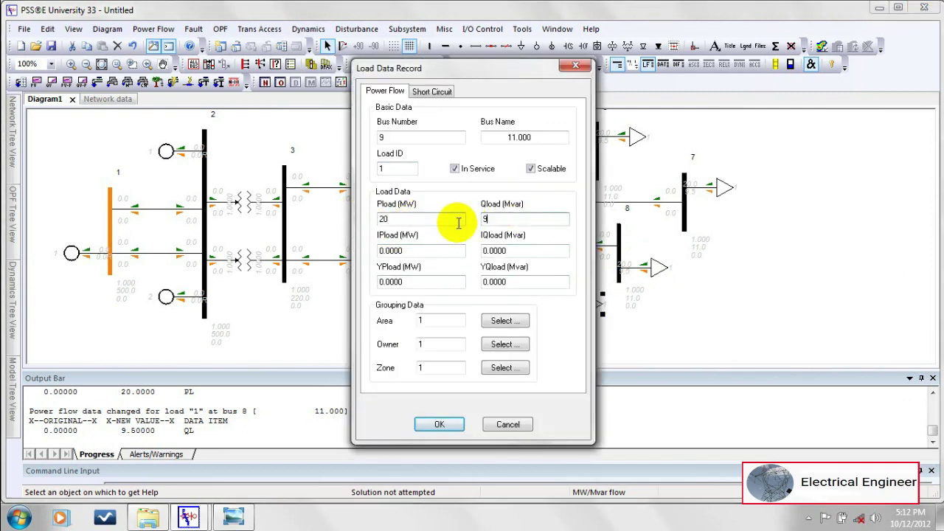
type("5")
left_click(439, 424)
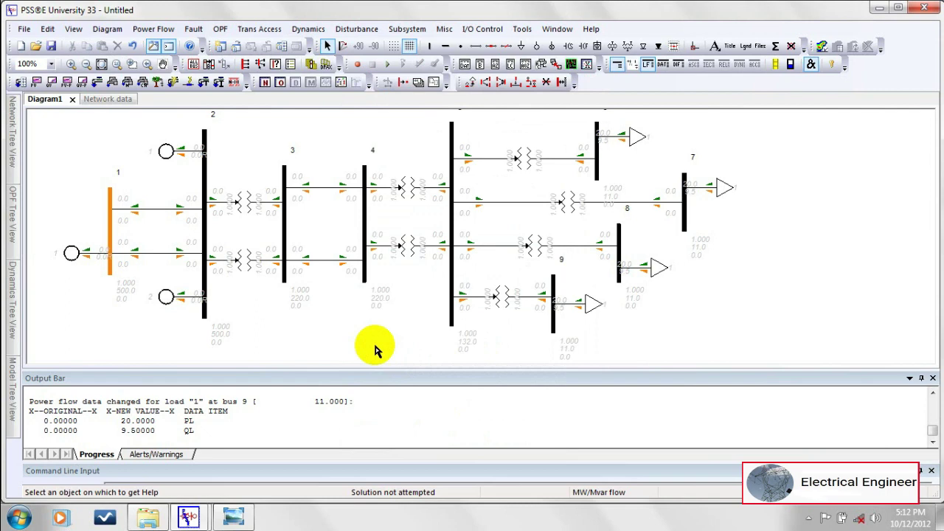
Consult the assignment drawing and set Pgen of the upper generator at bus 2 to 50 MW
double_click(166, 150)
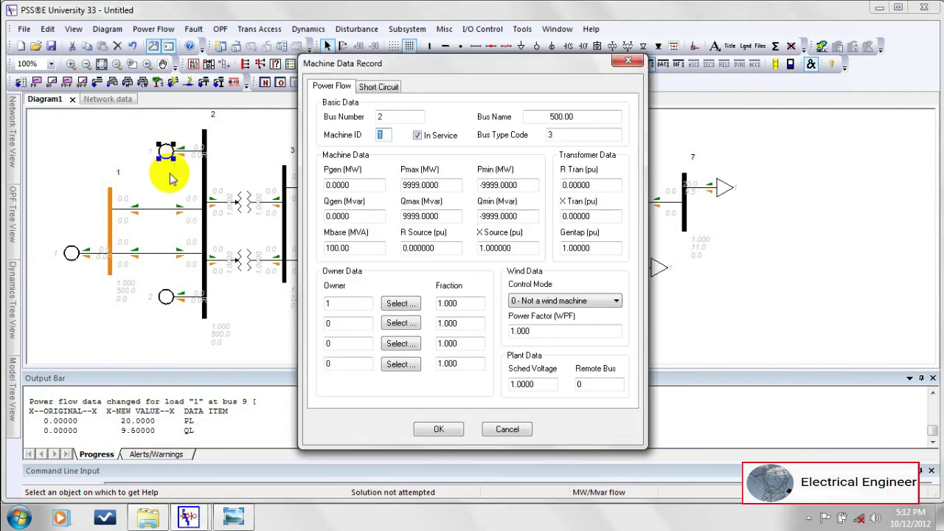
left_click(233, 516)
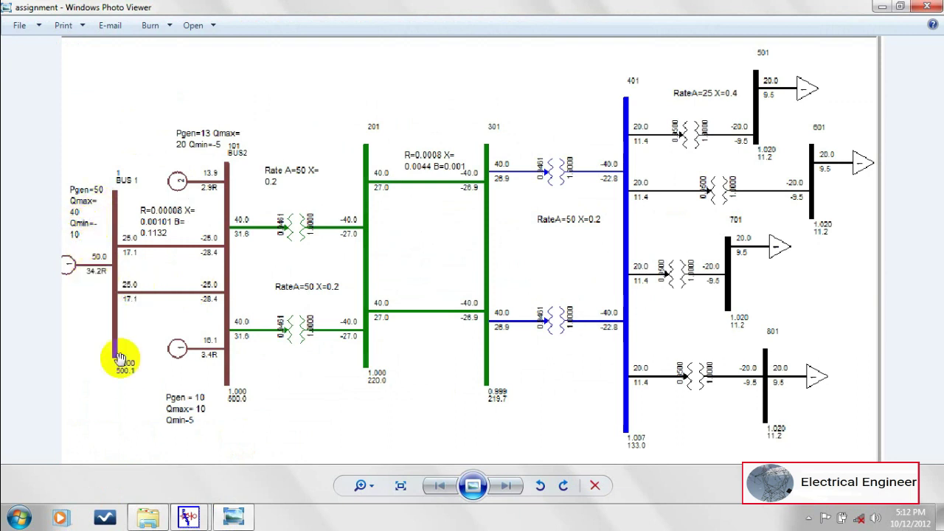
left_click(239, 519)
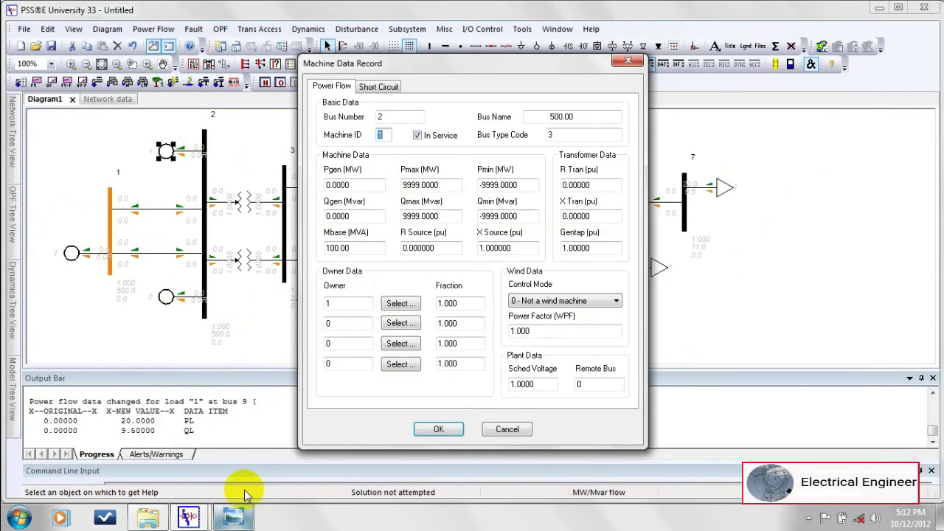
double_click(359, 184)
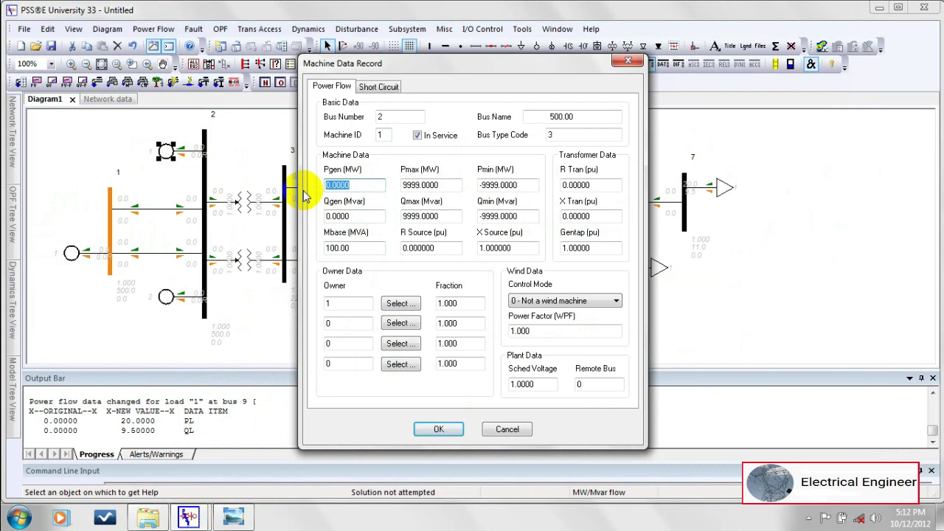
left_click(233, 519)
left_click(232, 518)
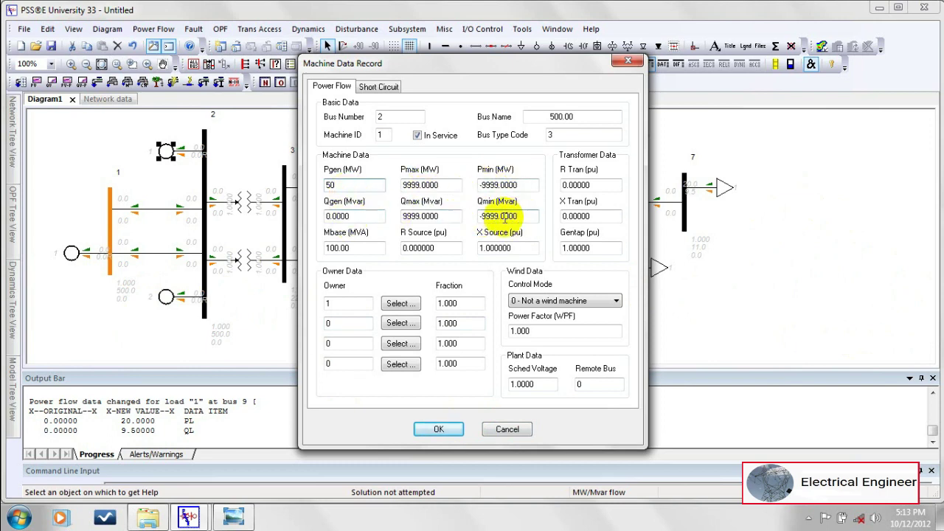
left_click(351, 184)
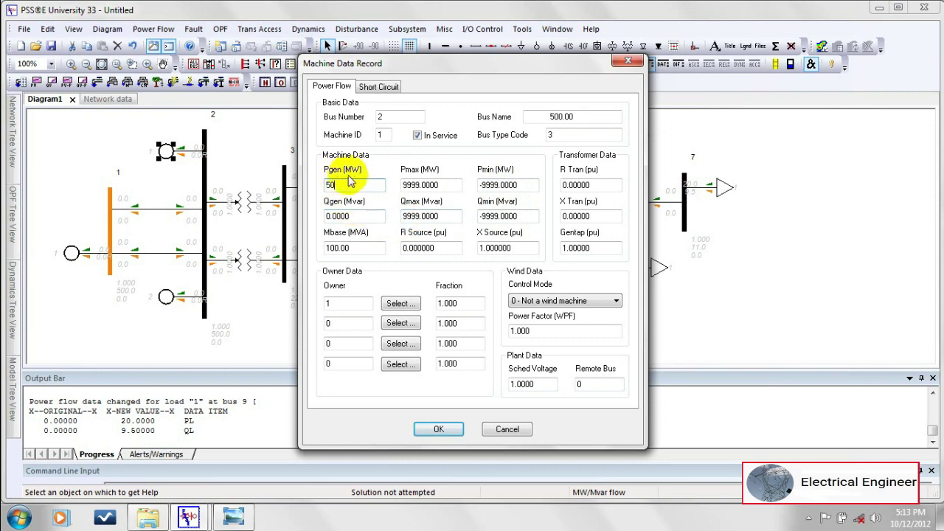
left_click(436, 429)
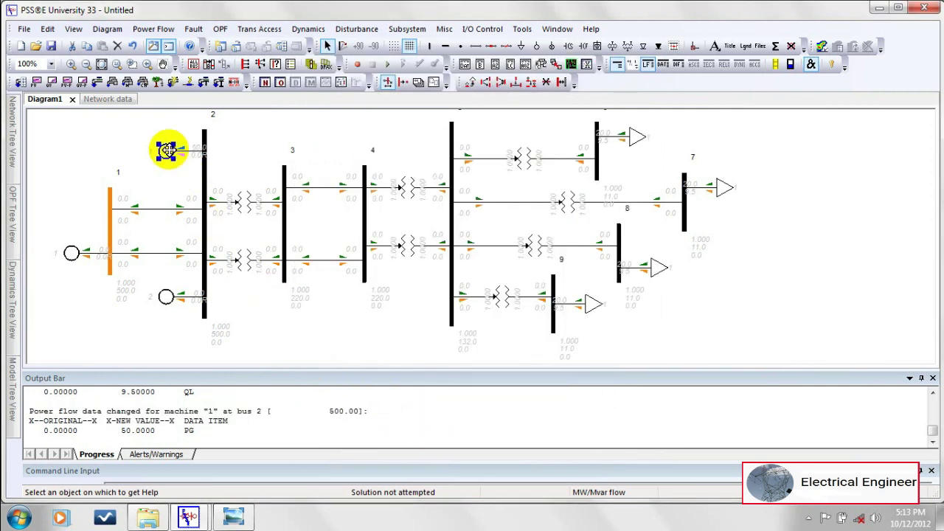
Consult the assignment drawing and set Pgen of the upper generator at bus 2 to 13 MW
left_click(232, 516)
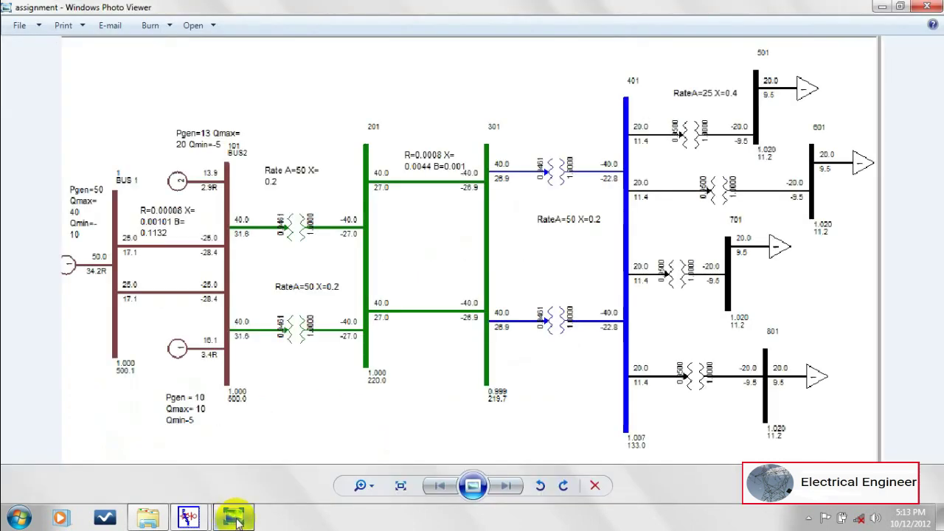
left_click(232, 516)
double_click(162, 152)
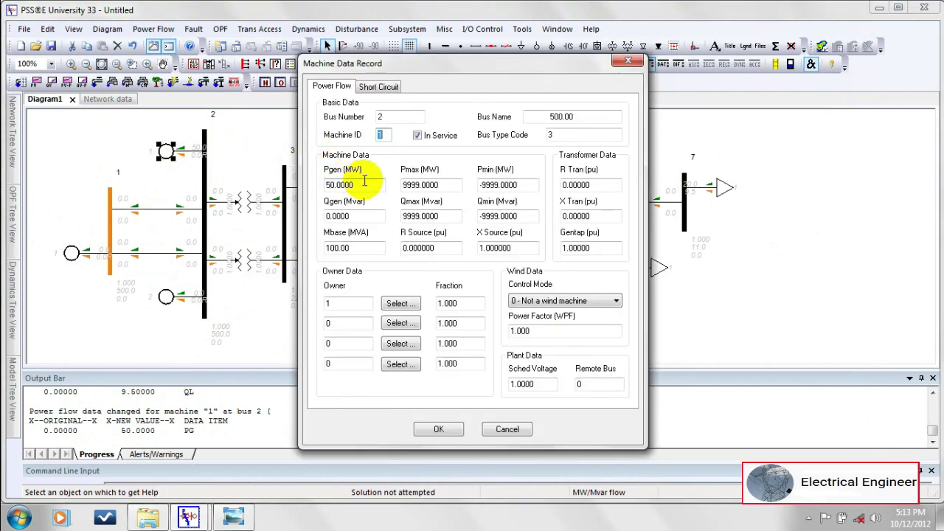
double_click(363, 181)
type("13")
left_click(436, 429)
Set Pgen of the generator at bus 1 to 50 MW
left_click(80, 251)
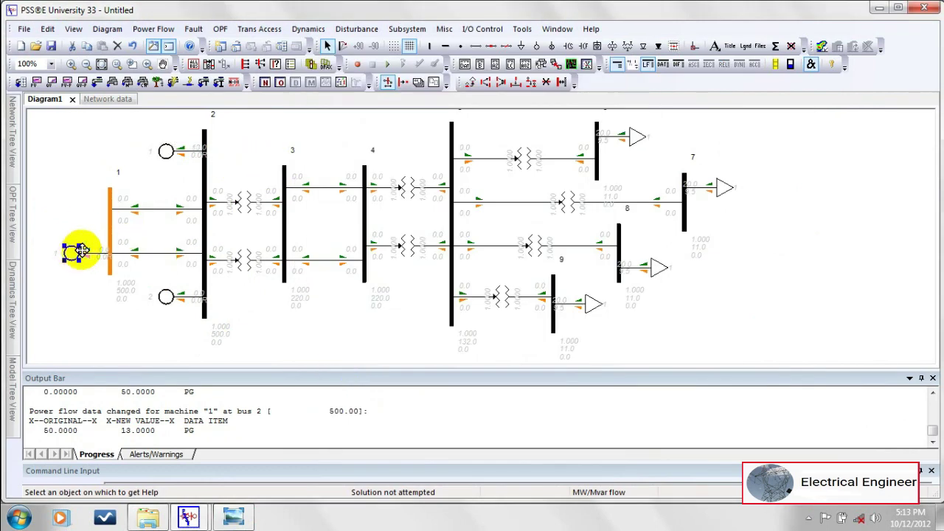
double_click(79, 251)
double_click(337, 184)
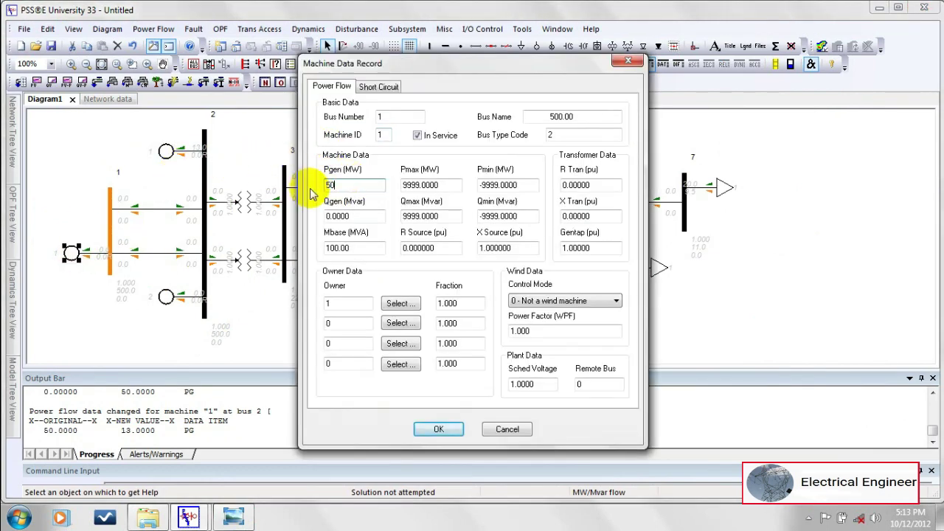
type("50")
left_click(438, 429)
Check the assignment drawing and set Pgen of the lower generator at bus 2 to 16 MW
left_click(233, 517)
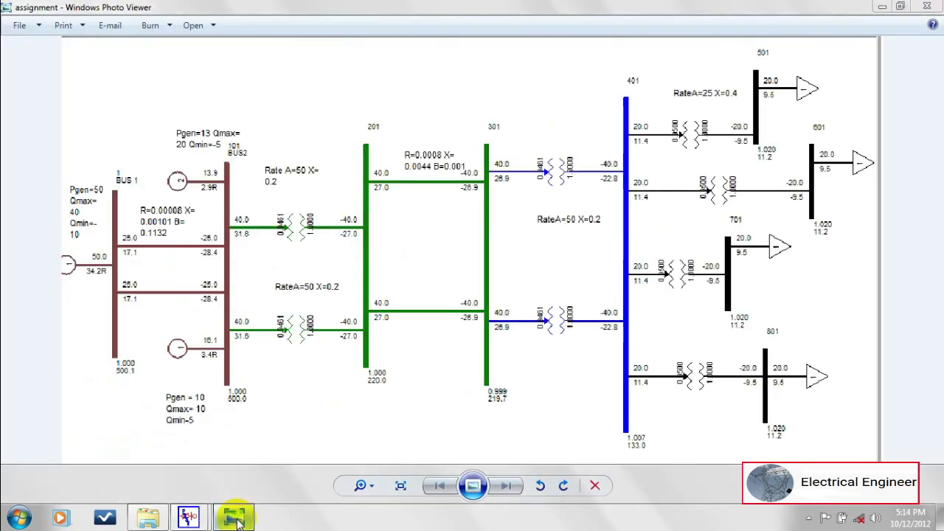
left_click(233, 518)
double_click(168, 294)
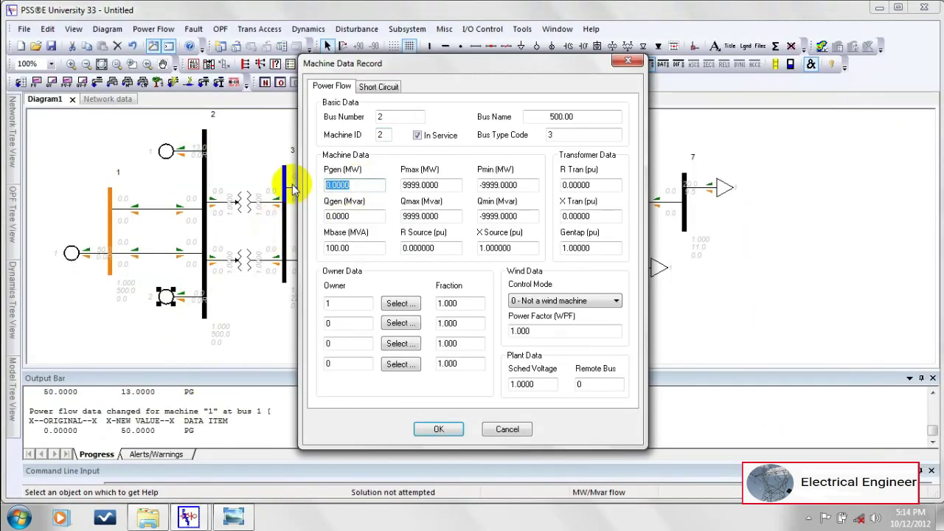
type("16")
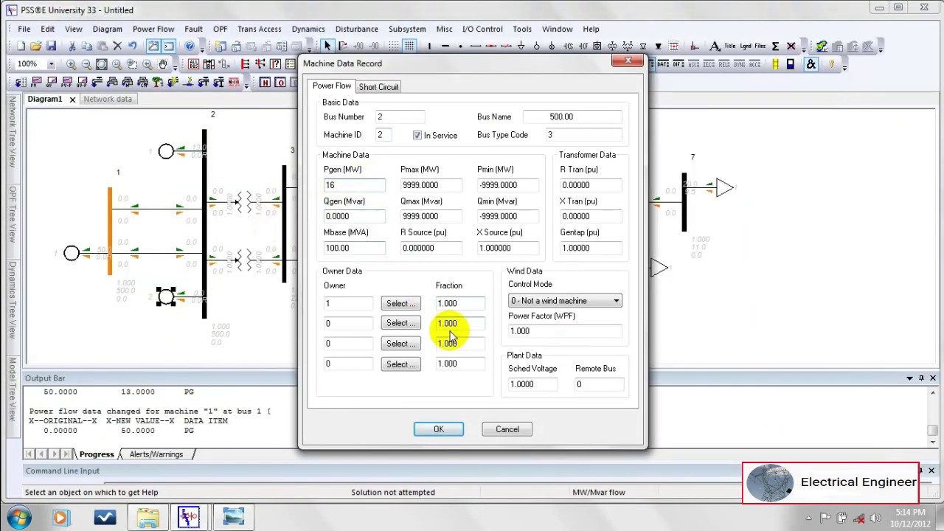
left_click(440, 432)
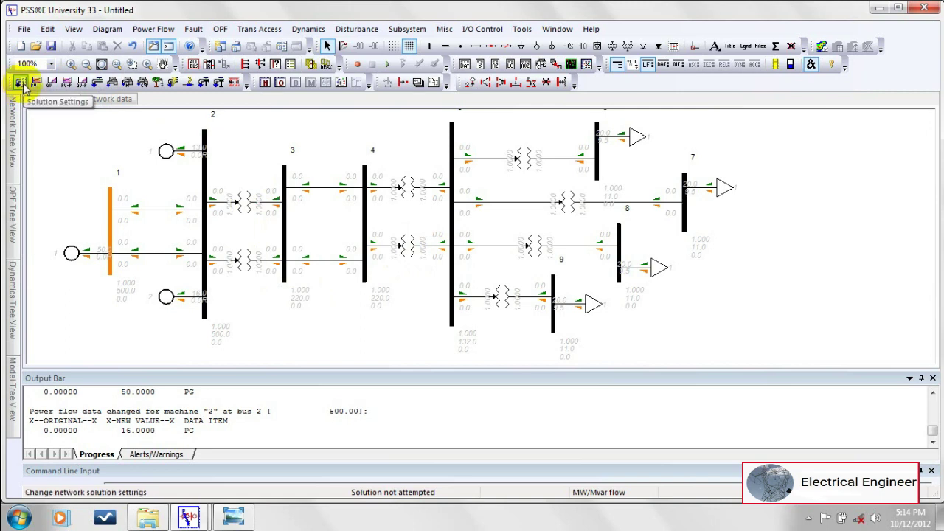
Open the load flow solution settings and enable Flat start for the fixed slope decoupled Newton-Raphson method
left_click(153, 28)
mouse_move(159, 42)
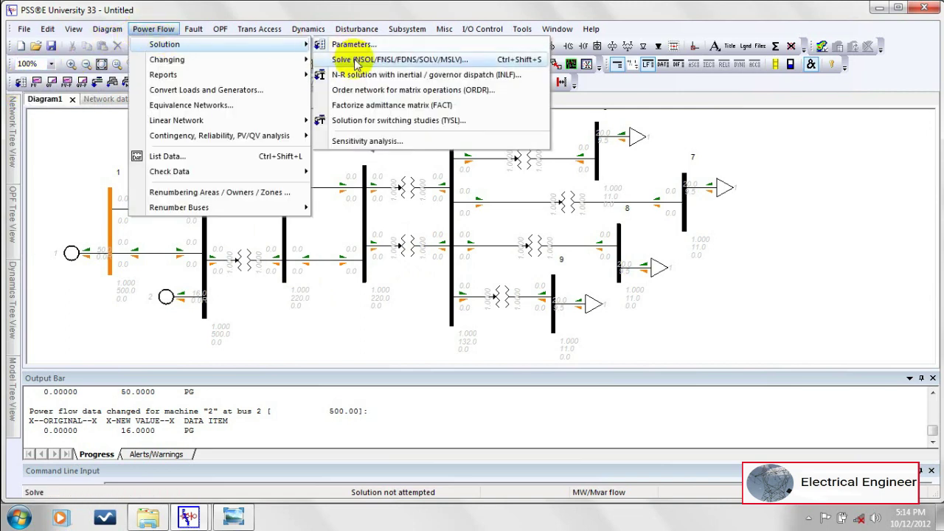
left_click(362, 59)
left_click_drag(130, 33, 226, 41)
left_click(146, 409)
left_click_drag(118, 38, 178, 46)
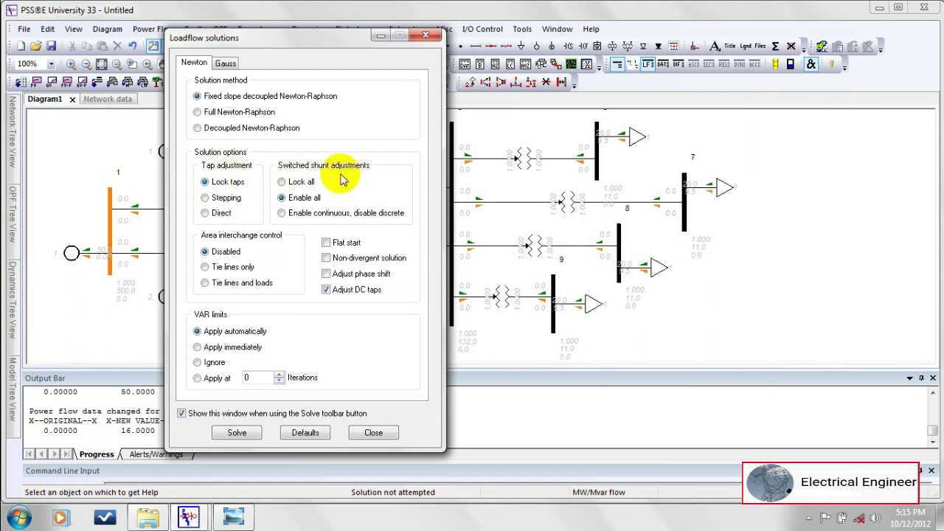
left_click(331, 244)
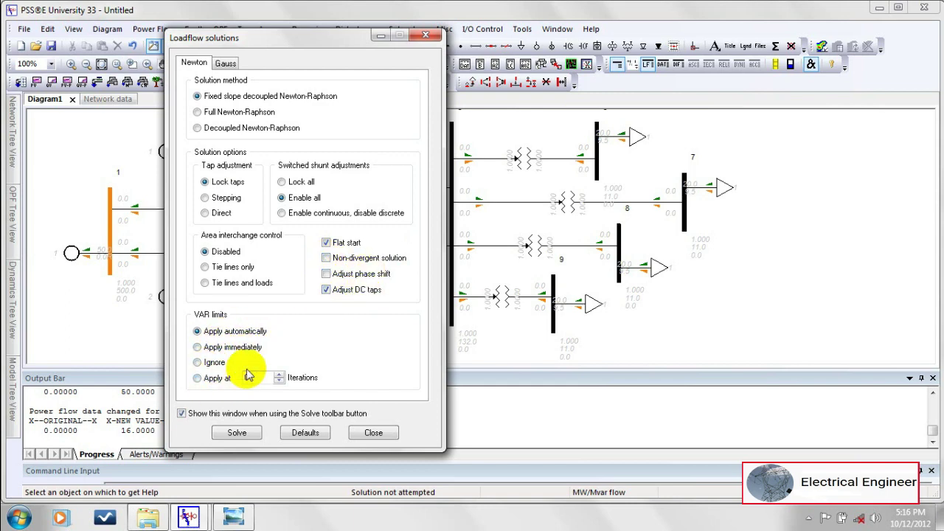
Solve the load flow with the Gauss-Seidel method and close the solution settings
left_click(225, 62)
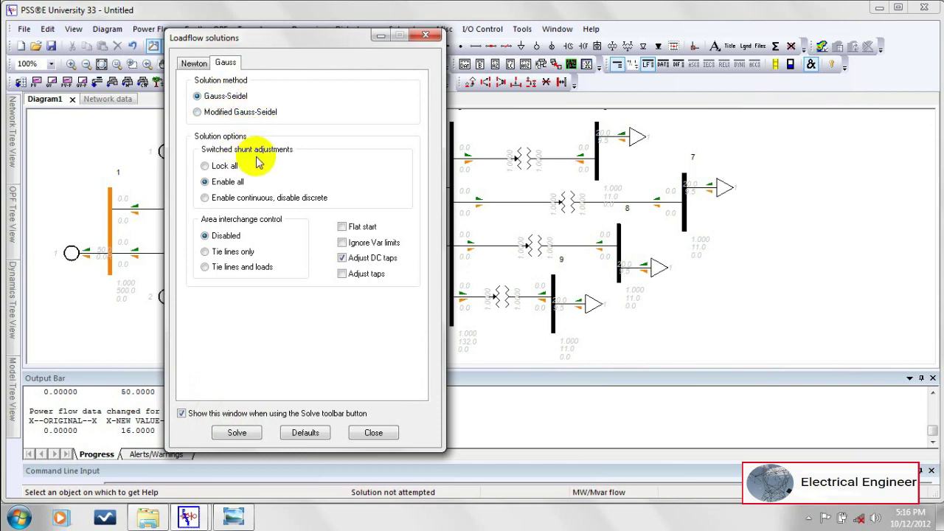
left_click(238, 432)
left_click(365, 432)
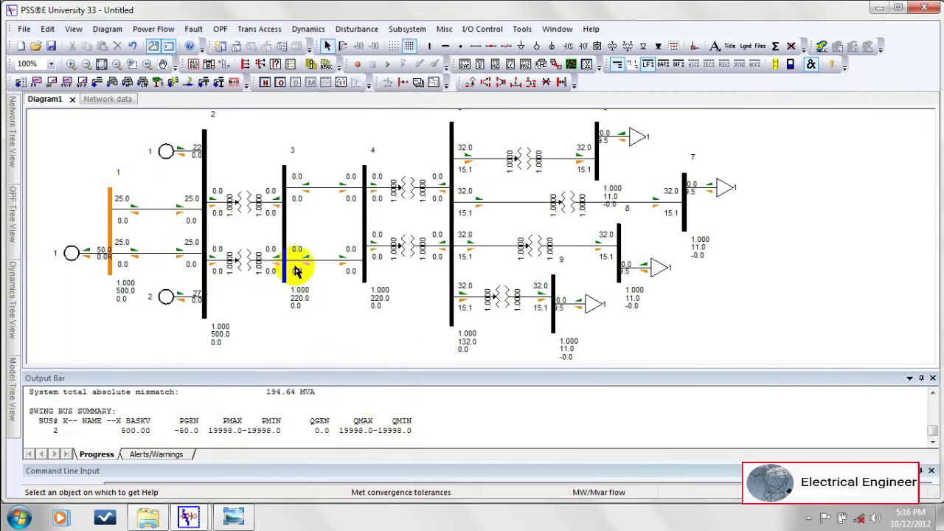
scroll(455, 251, "up", 1)
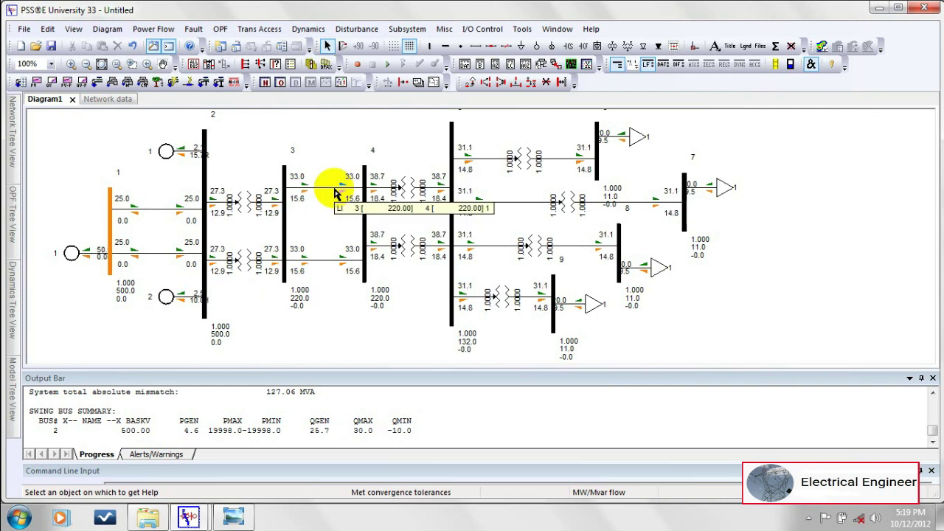
Apply a bus voltage (pu) contour to the diagram with a maximum value of 1.05 and a minimum of 0.9
left_click(822, 47)
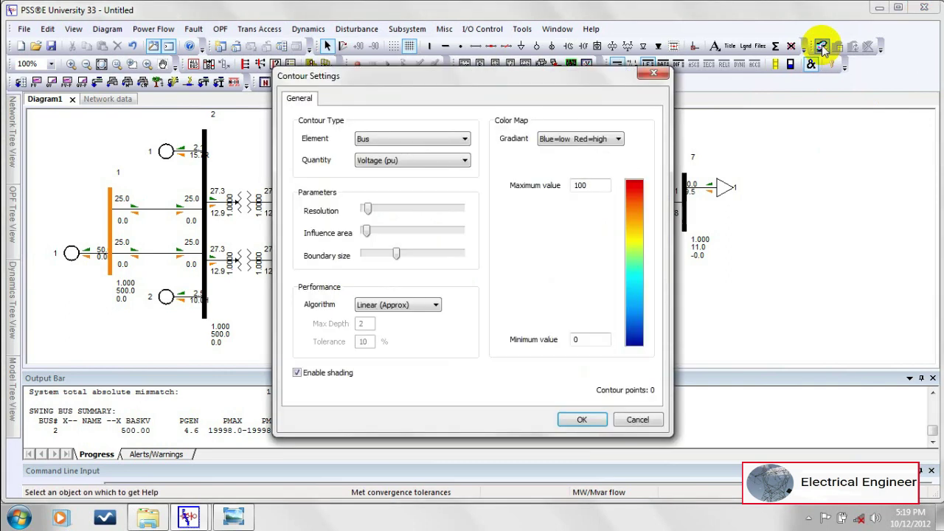
double_click(574, 184)
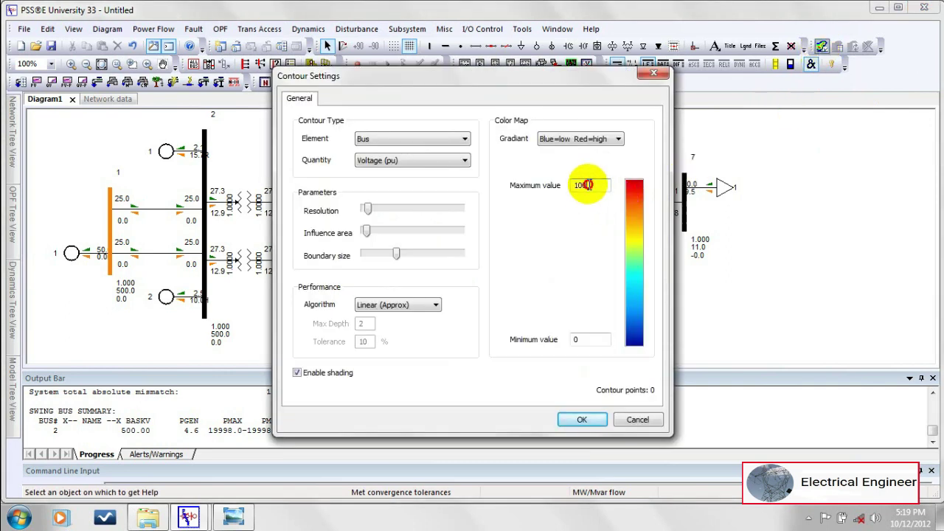
double_click(575, 339)
double_click(579, 184)
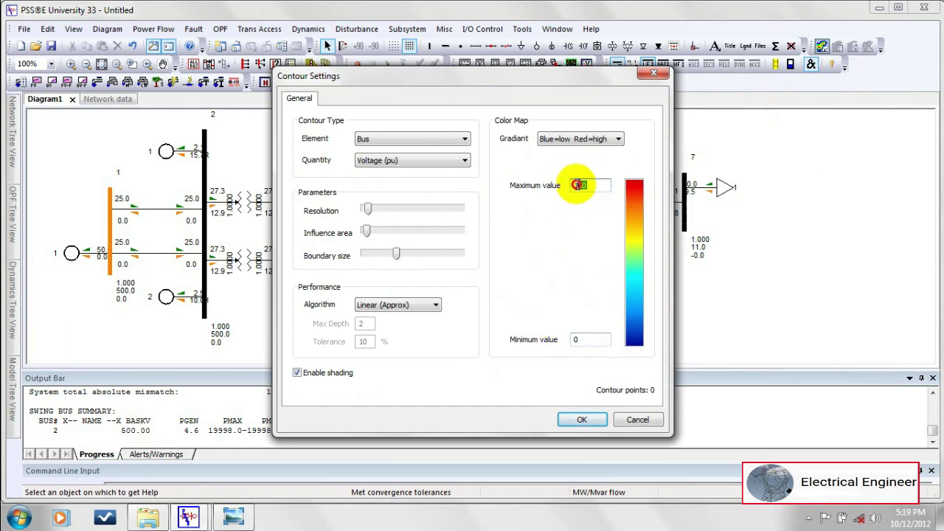
double_click(569, 186)
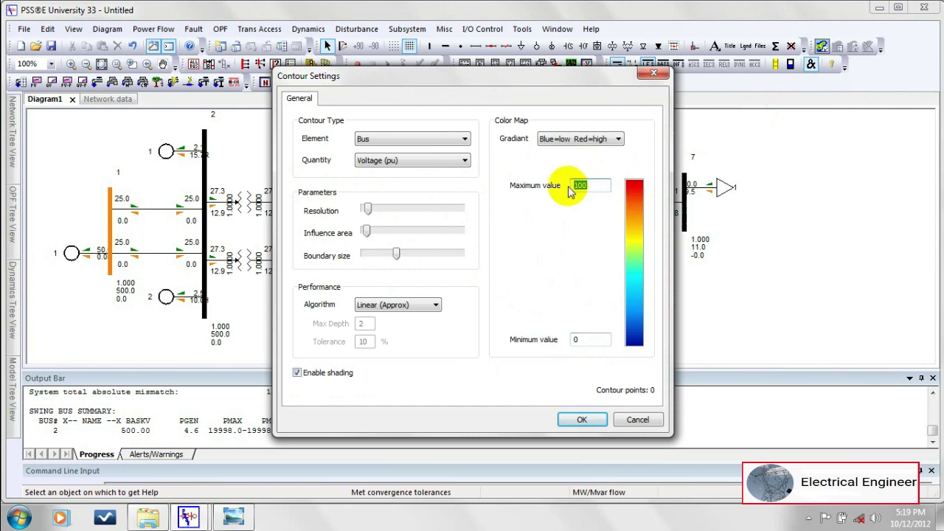
type("1")
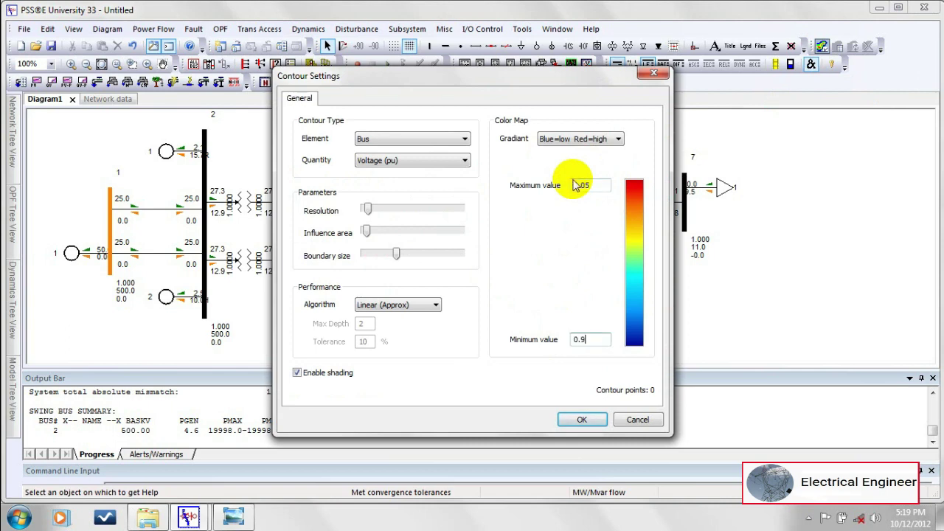
left_click(583, 340)
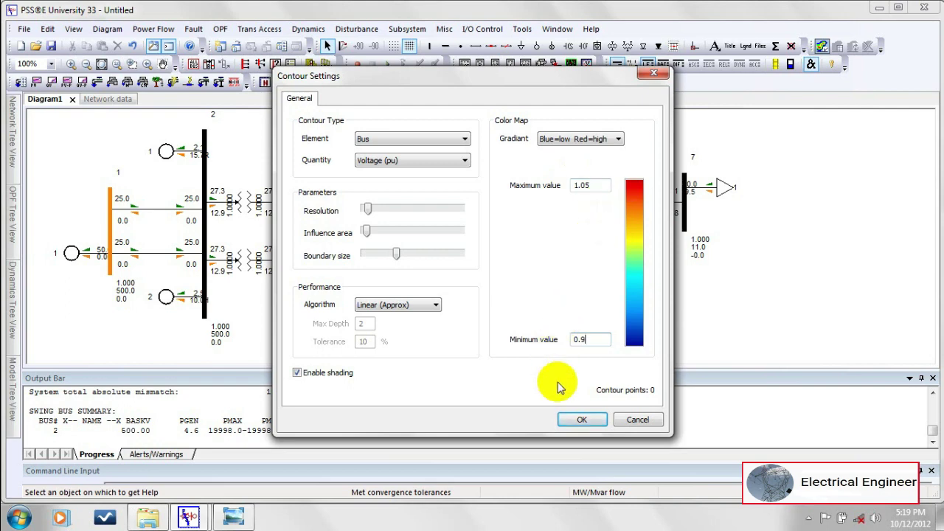
left_click(582, 420)
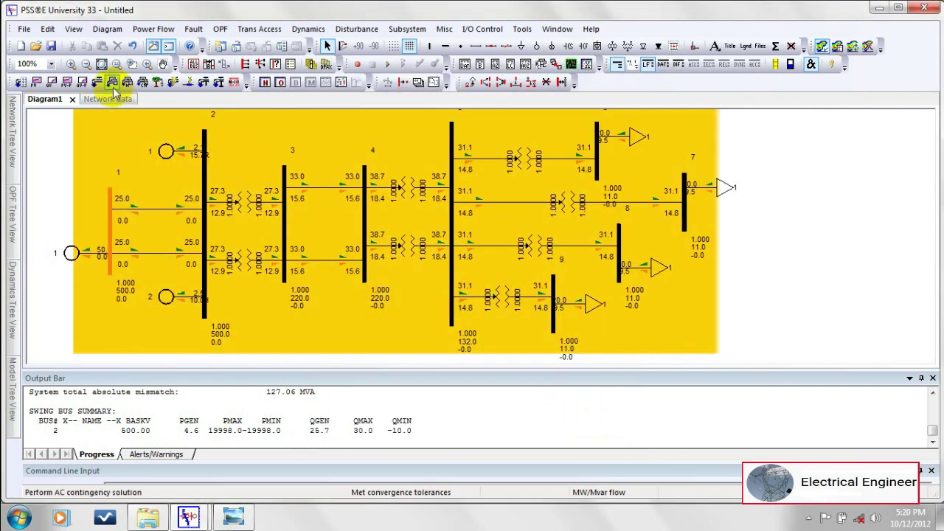
Run the Gauss-Seidel load flow solution again on the contoured diagram and close the solution settings
left_click(96, 81)
left_click(243, 433)
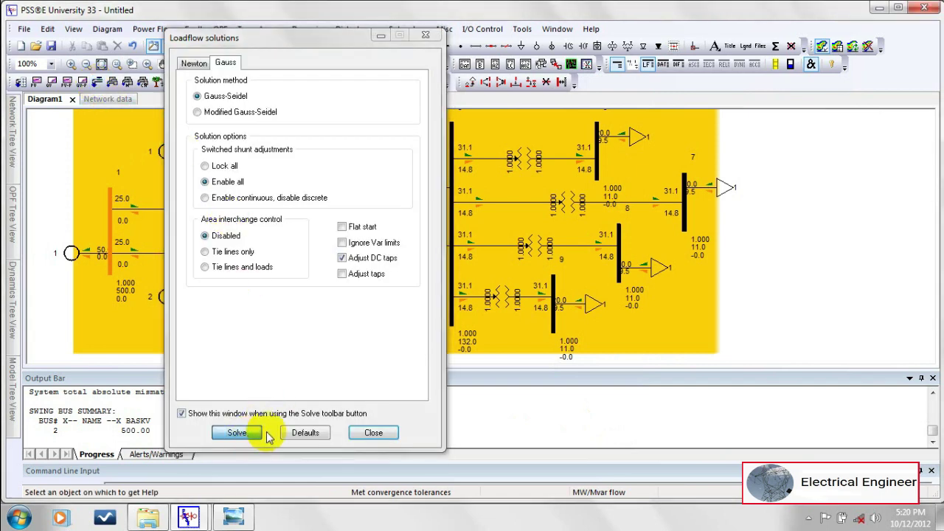
left_click(374, 433)
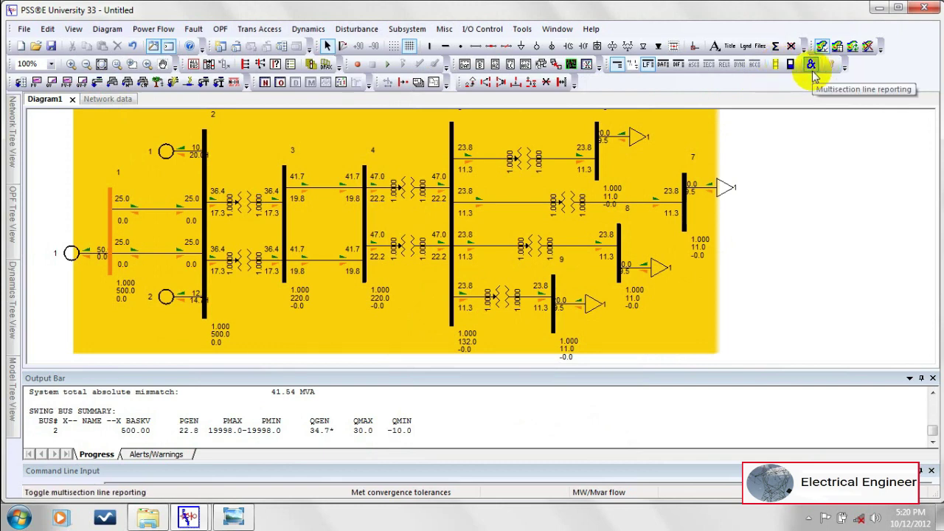
left_click(774, 64)
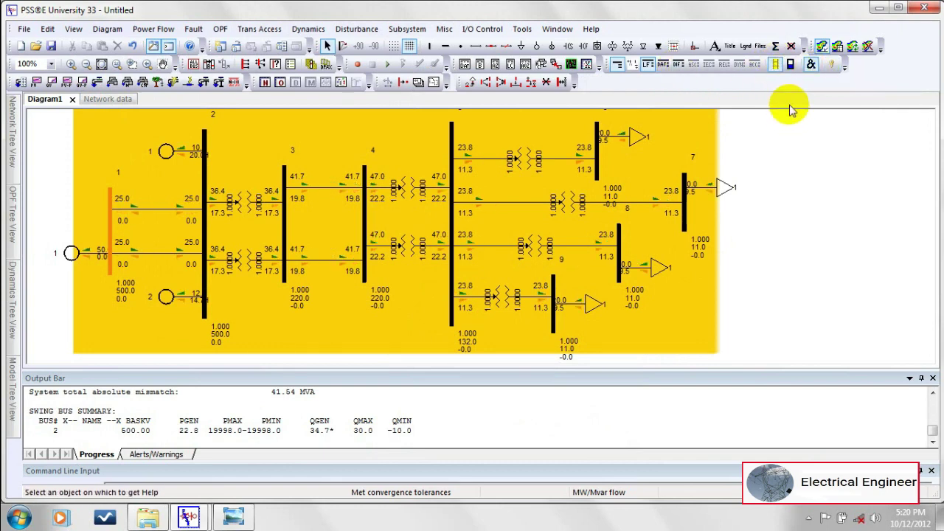